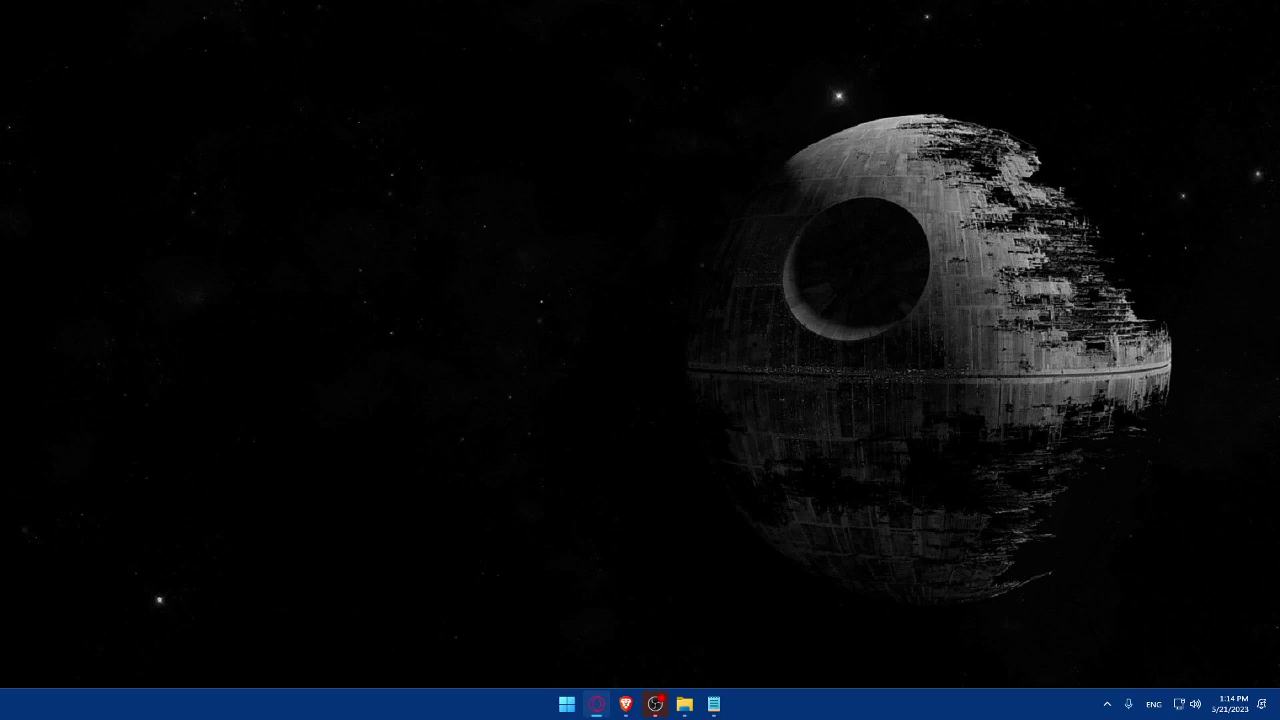
# - Launch Brave and go to wix to reach the My Sites dashboard
pyautogui.click(625, 704)
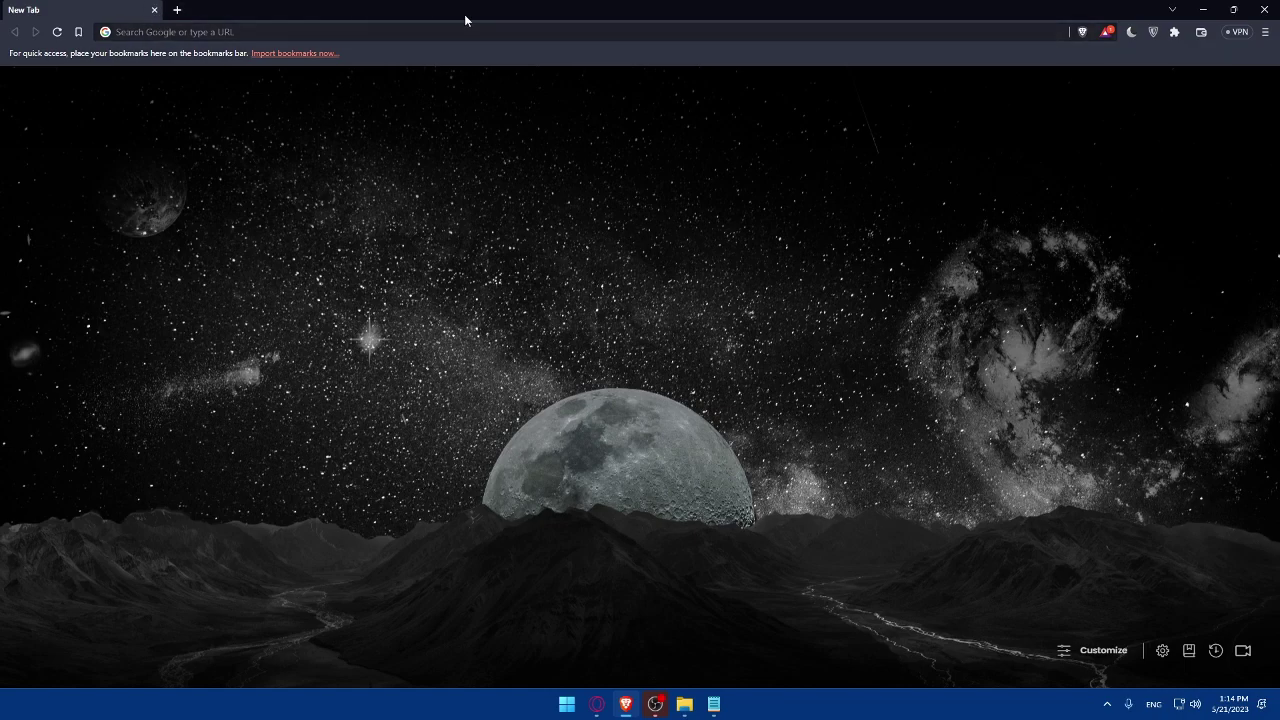
pyautogui.click(329, 30)
pyautogui.write('wix')
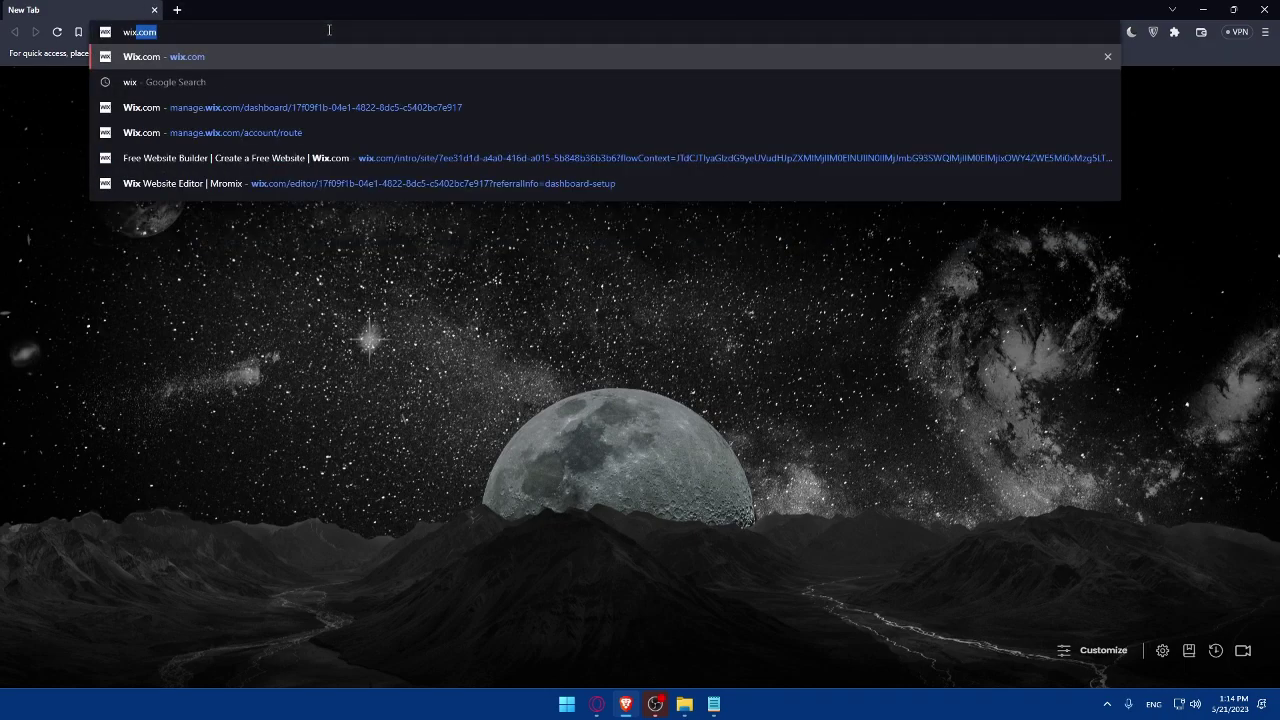
pyautogui.write('.com')
pyautogui.press('Return')
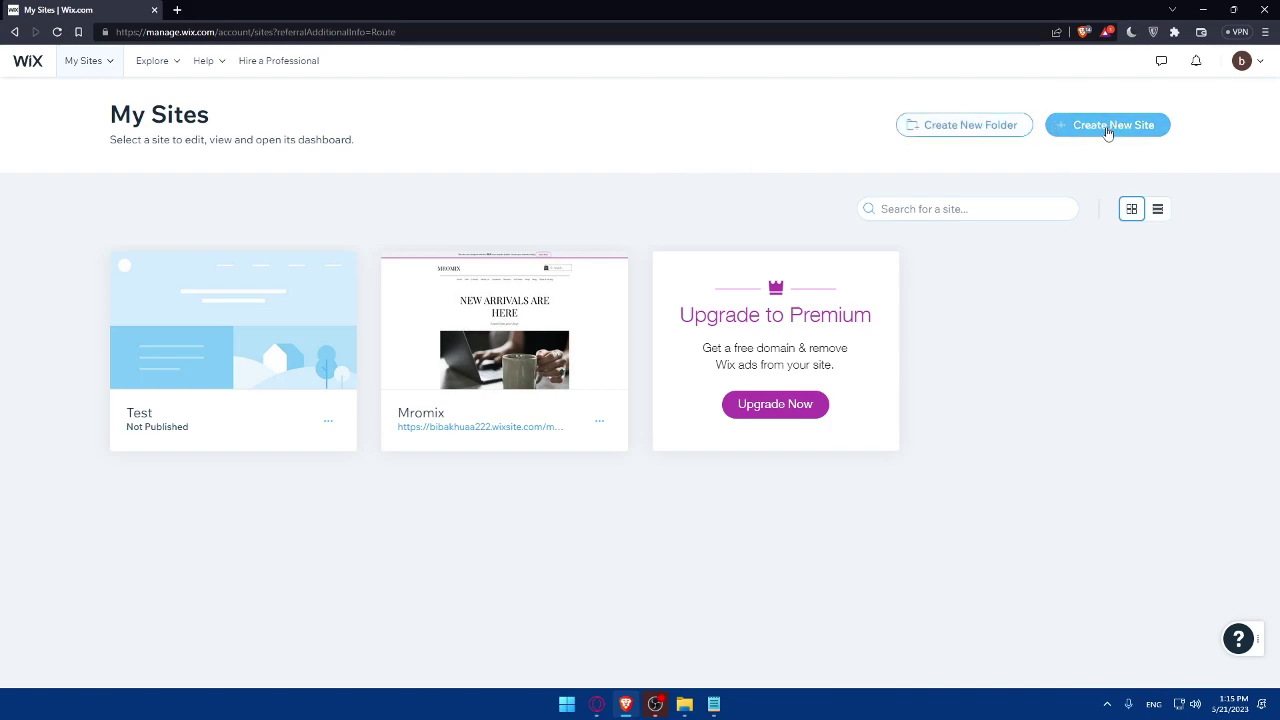
# - Start a new site from My Sites and glance at the account avatar menu
pyautogui.click(36, 64)
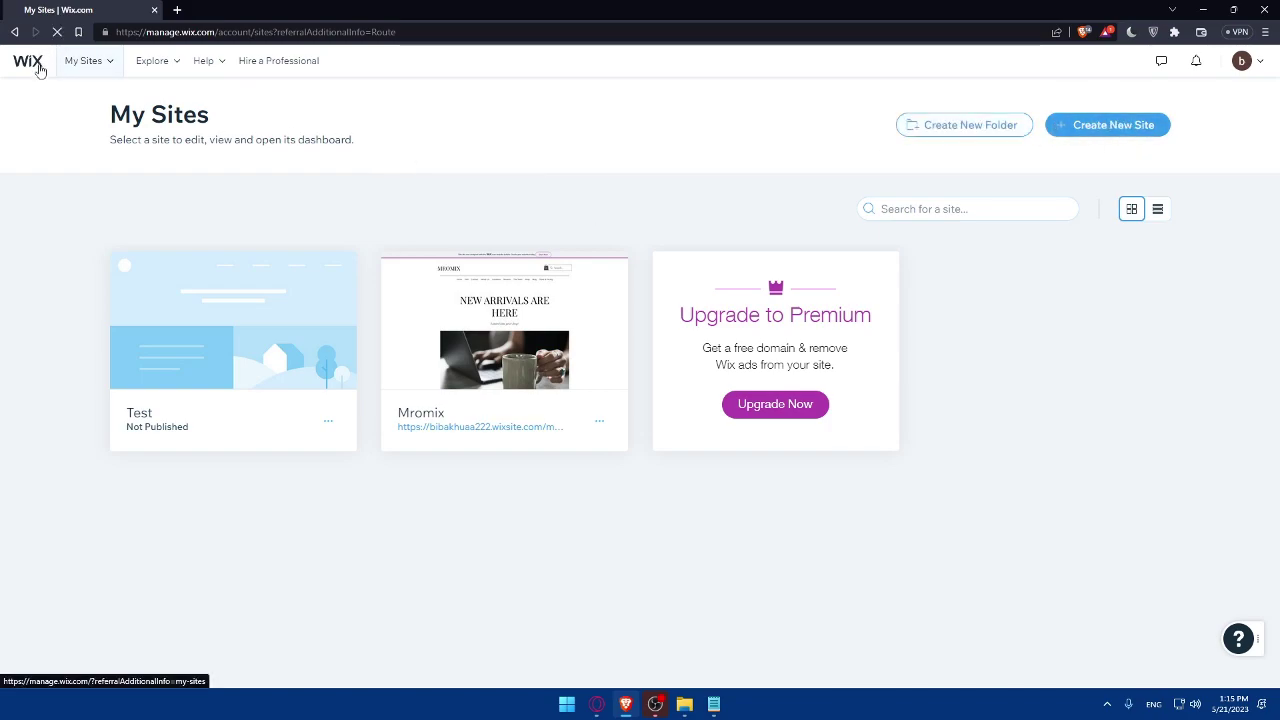
pyautogui.click(1243, 62)
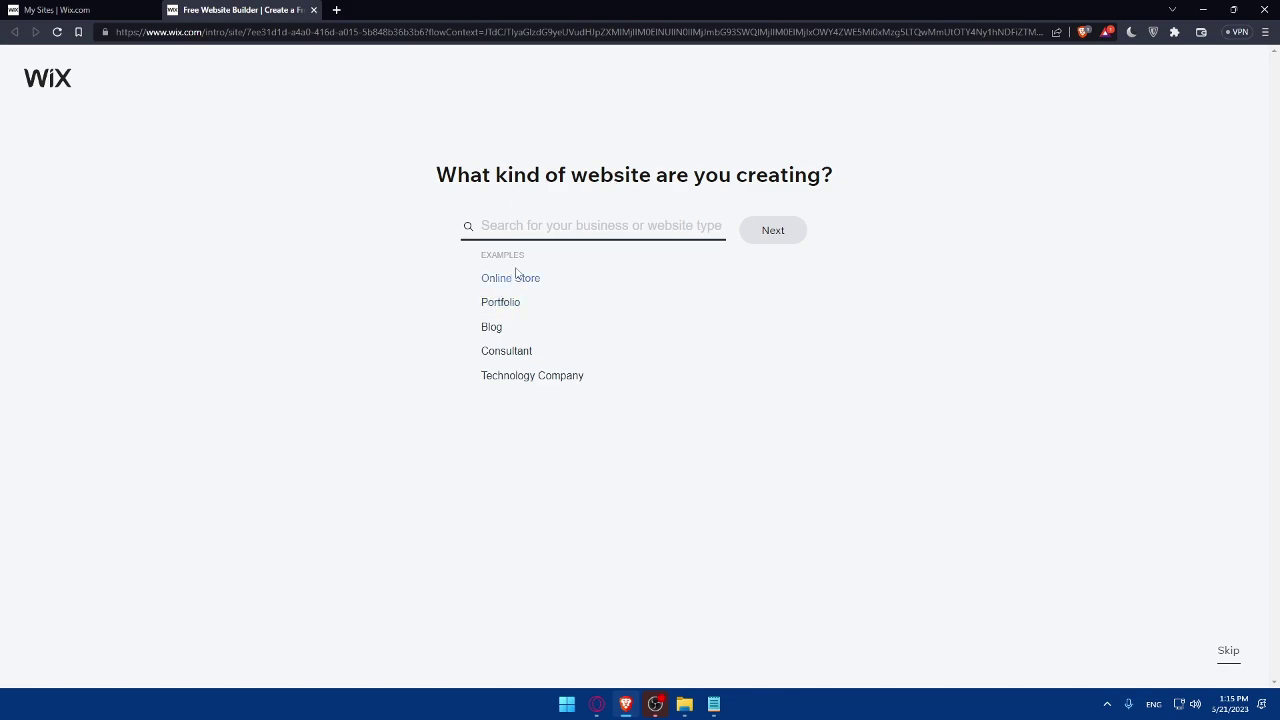
# - Search 'portfolio' and select the Portfolio website type from the suggestions
pyautogui.click(531, 226)
pyautogui.write('portof')
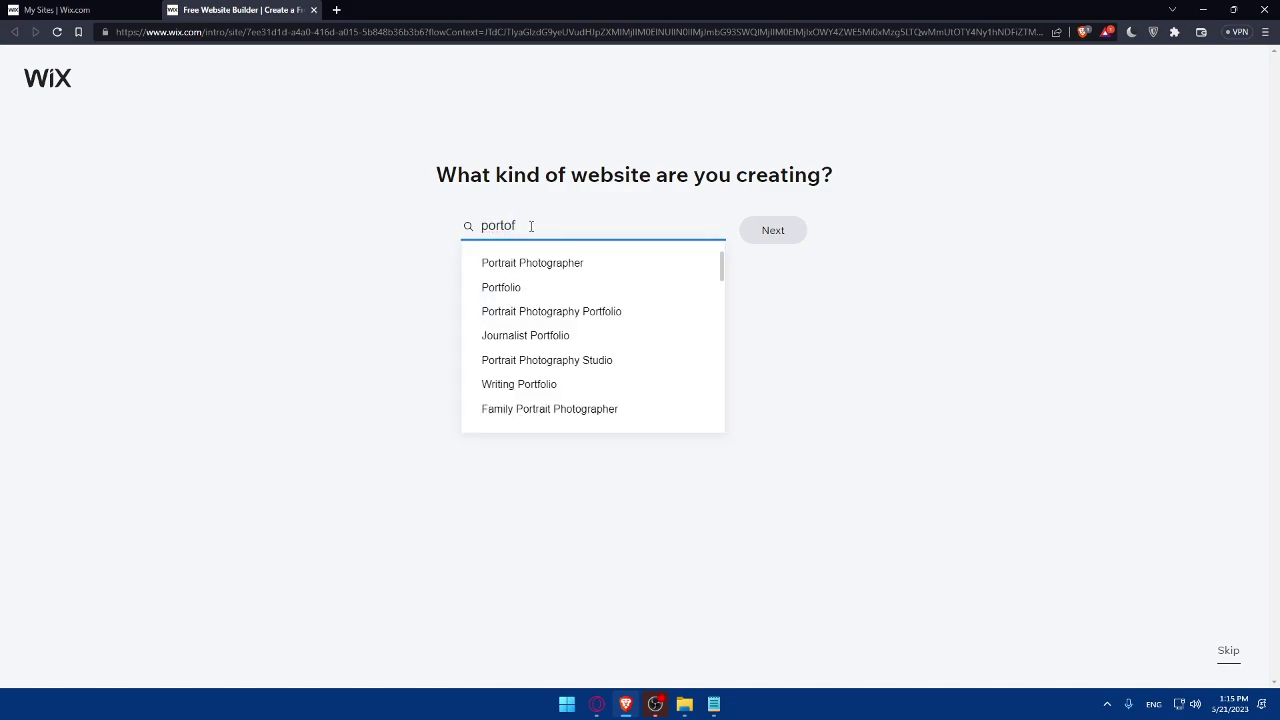
pyautogui.write('olio')
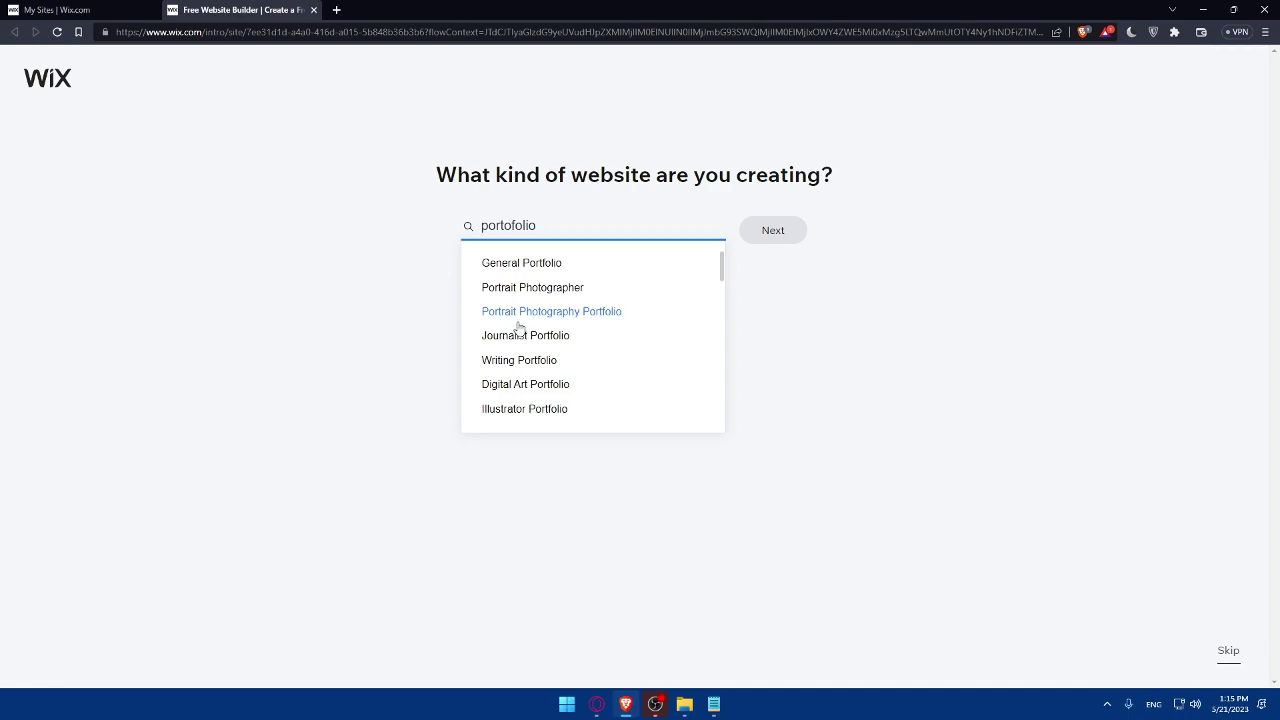
pyautogui.press('BackSpace')
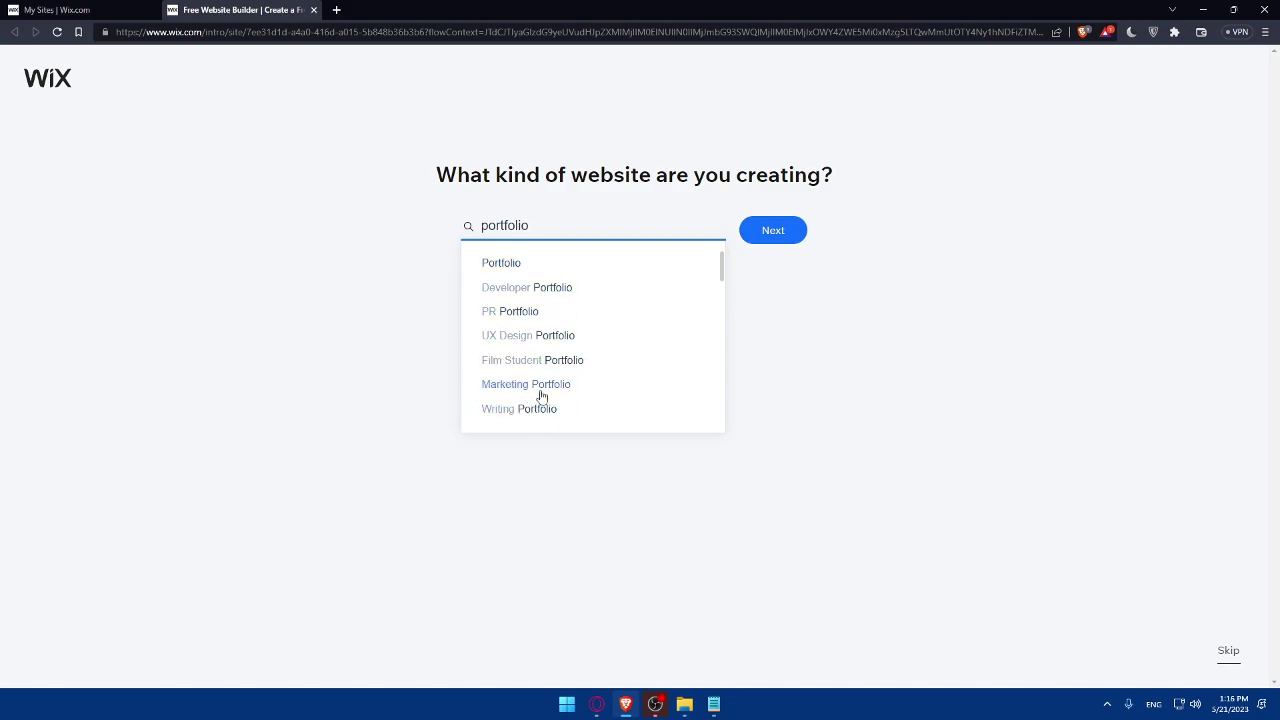
pyautogui.click(490, 264)
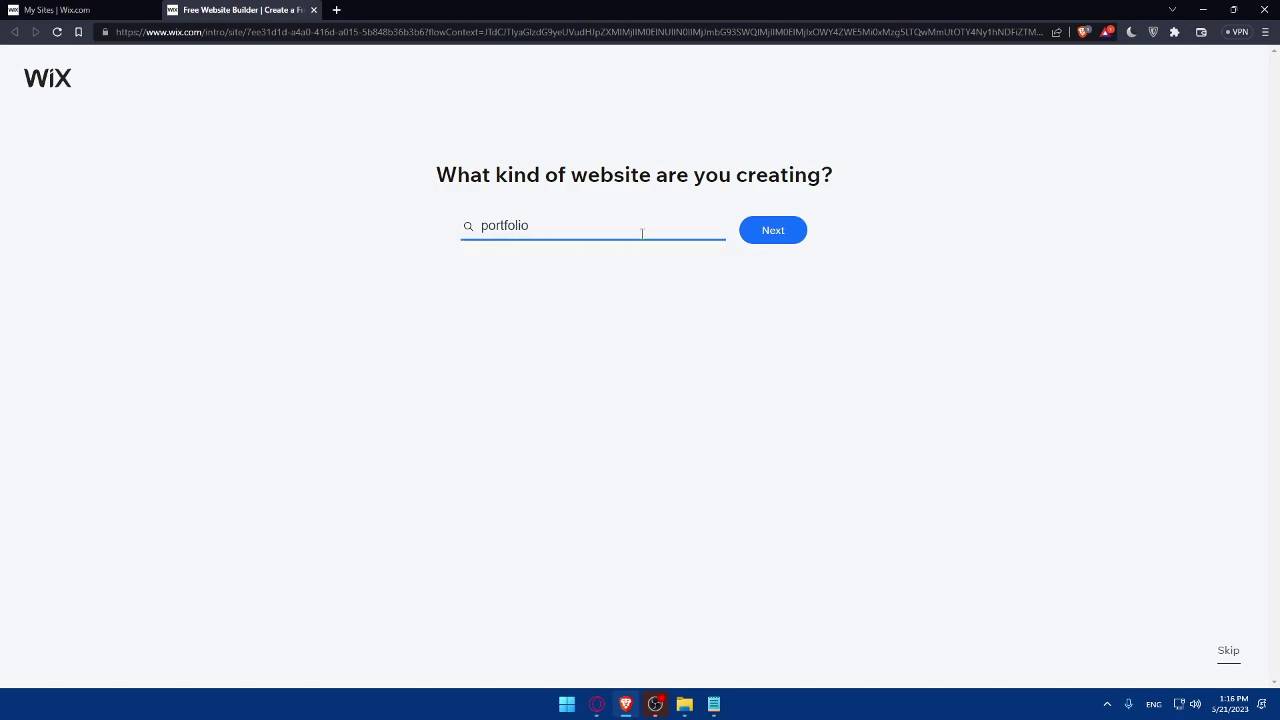
# - Name the website 'Portfolio Test' and continue to the features page
pyautogui.click(770, 232)
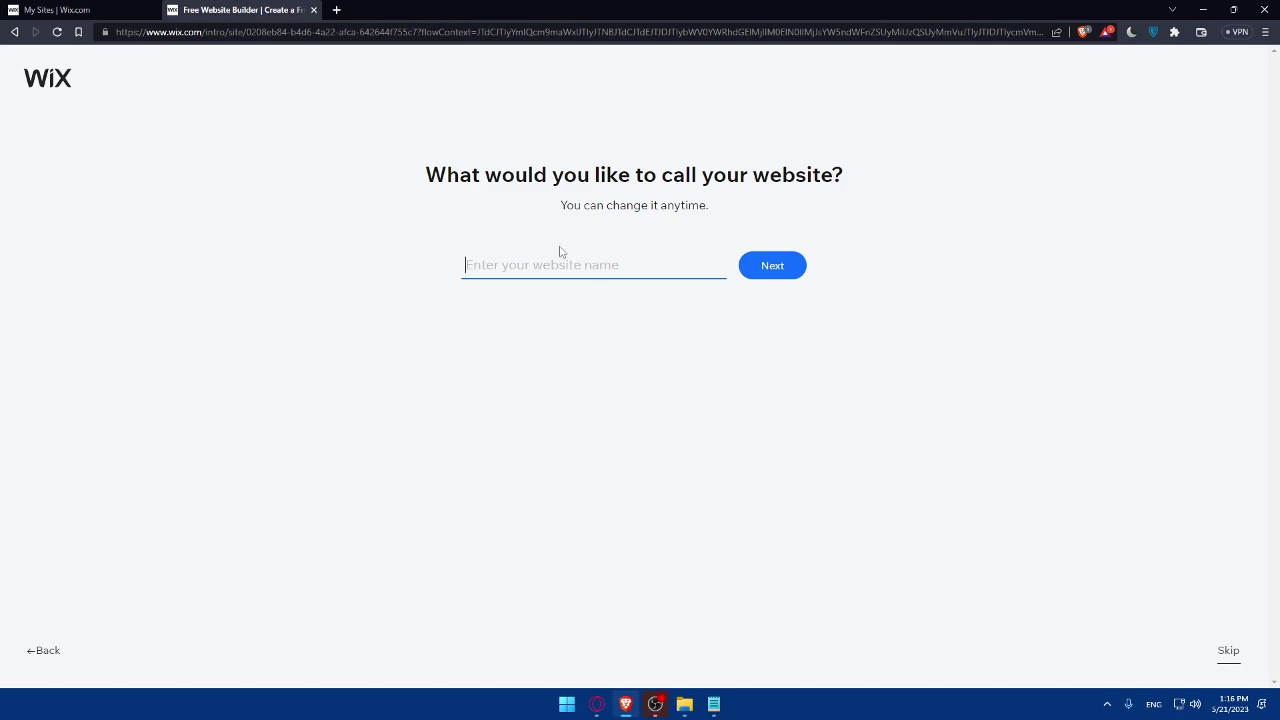
pyautogui.click(506, 264)
pyautogui.write('po')
pyautogui.write('st')
pyautogui.press('BackSpace')
pyautogui.write('P')
pyautogui.click(772, 263)
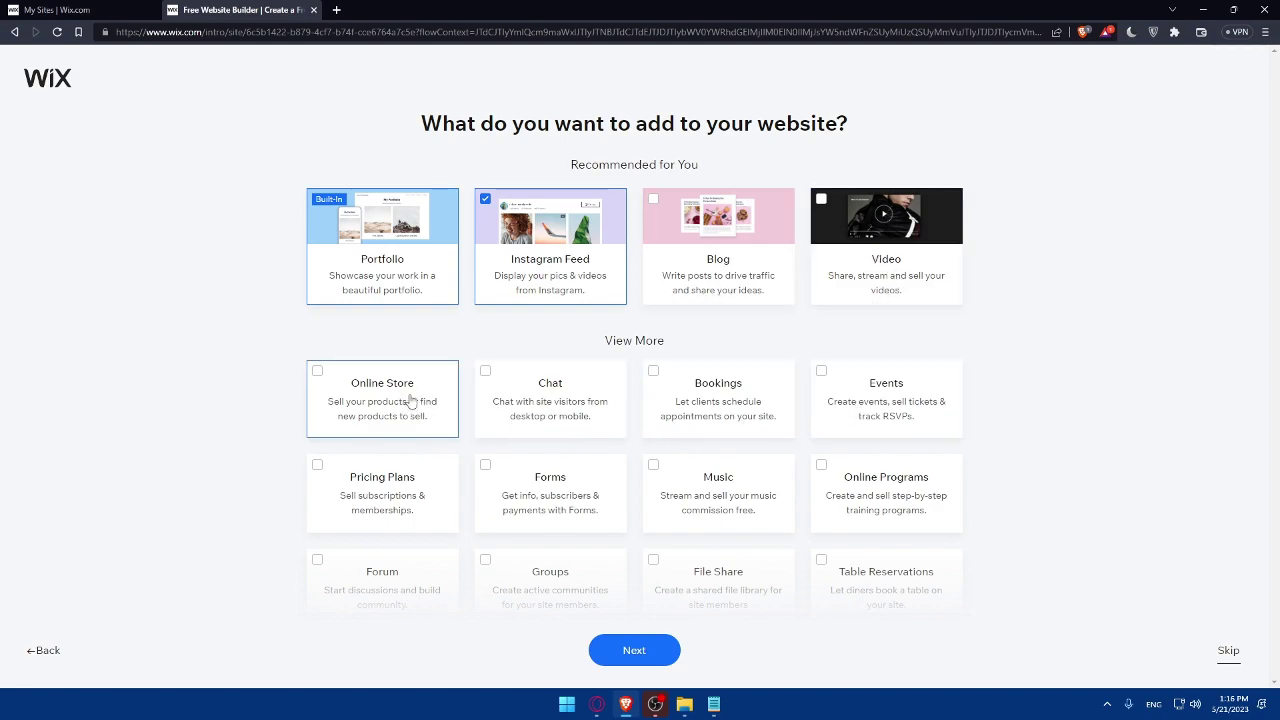
# - Tick Chat and Video in the features list
pyautogui.scroll(-2, 413, 398)
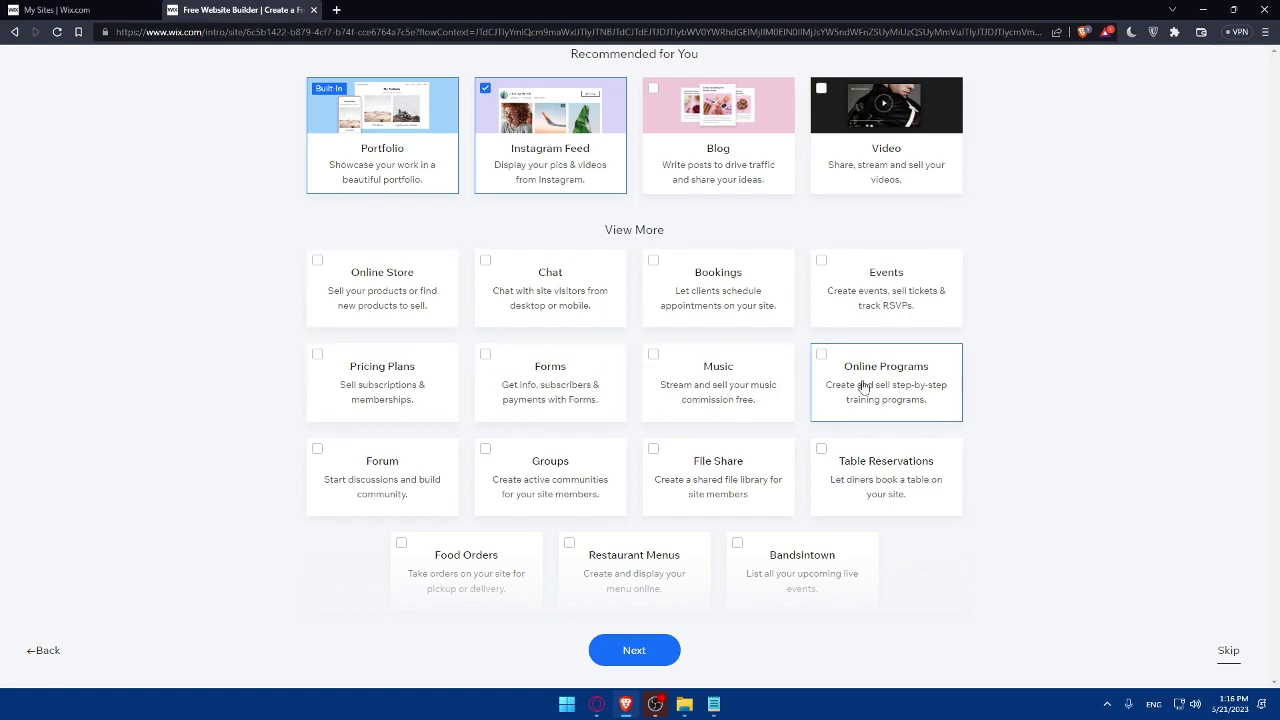
pyautogui.scroll(-1, 700, 375)
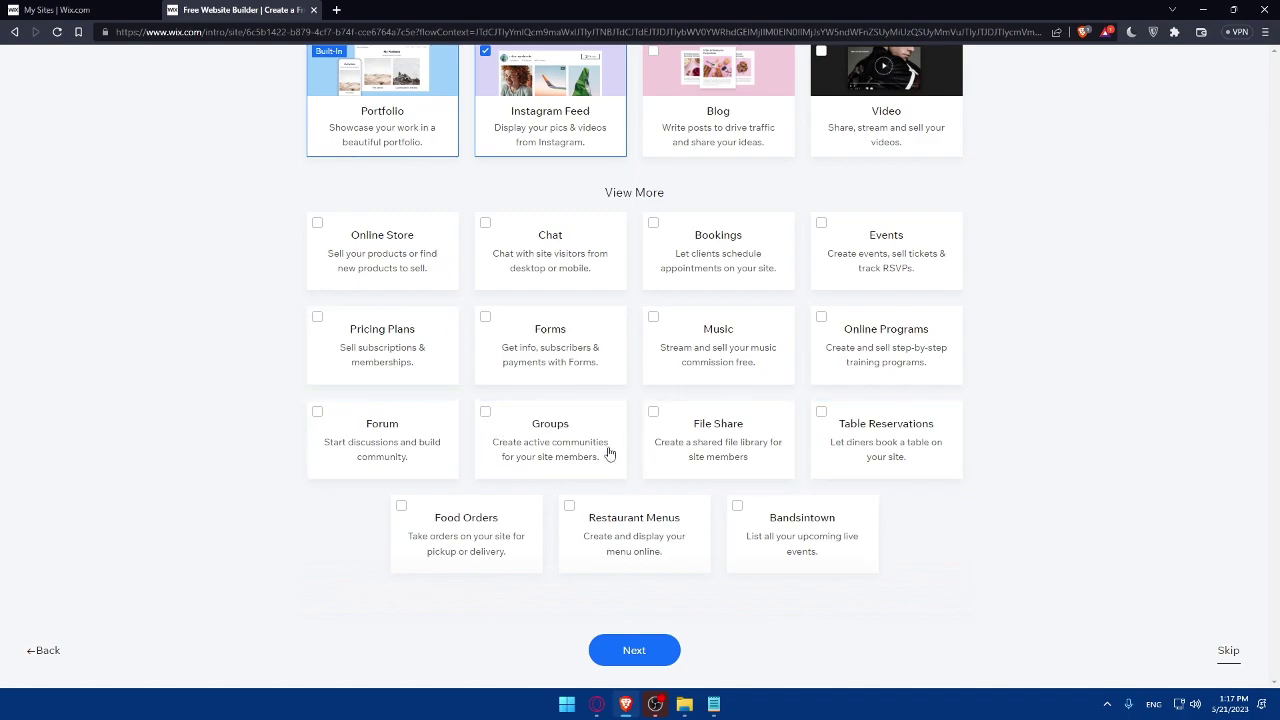
pyautogui.scroll(2, 601, 452)
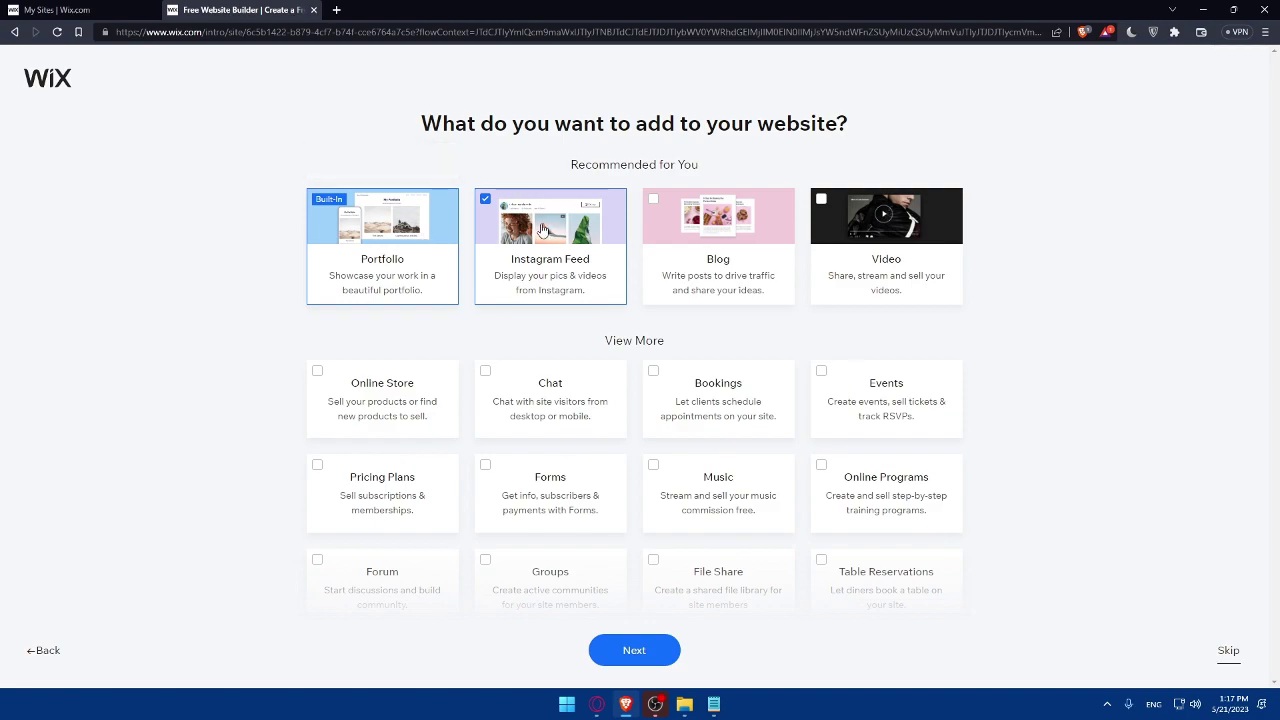
pyautogui.click(481, 378)
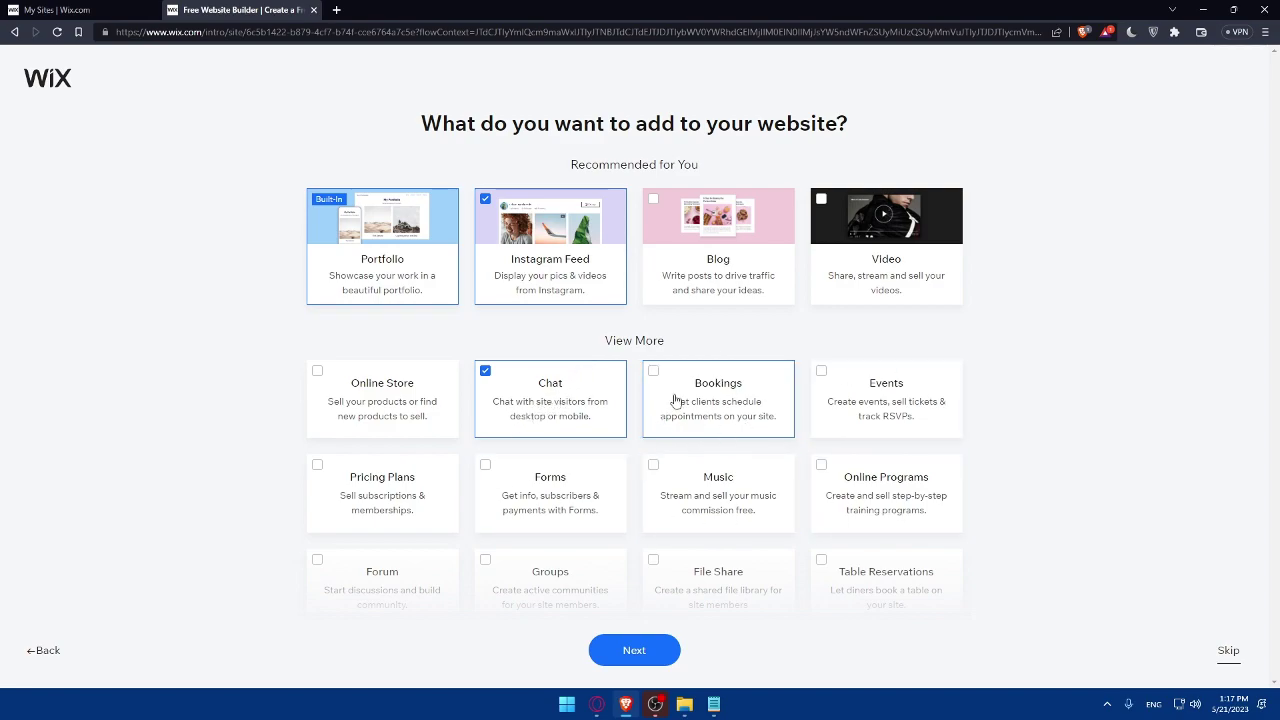
pyautogui.click(821, 199)
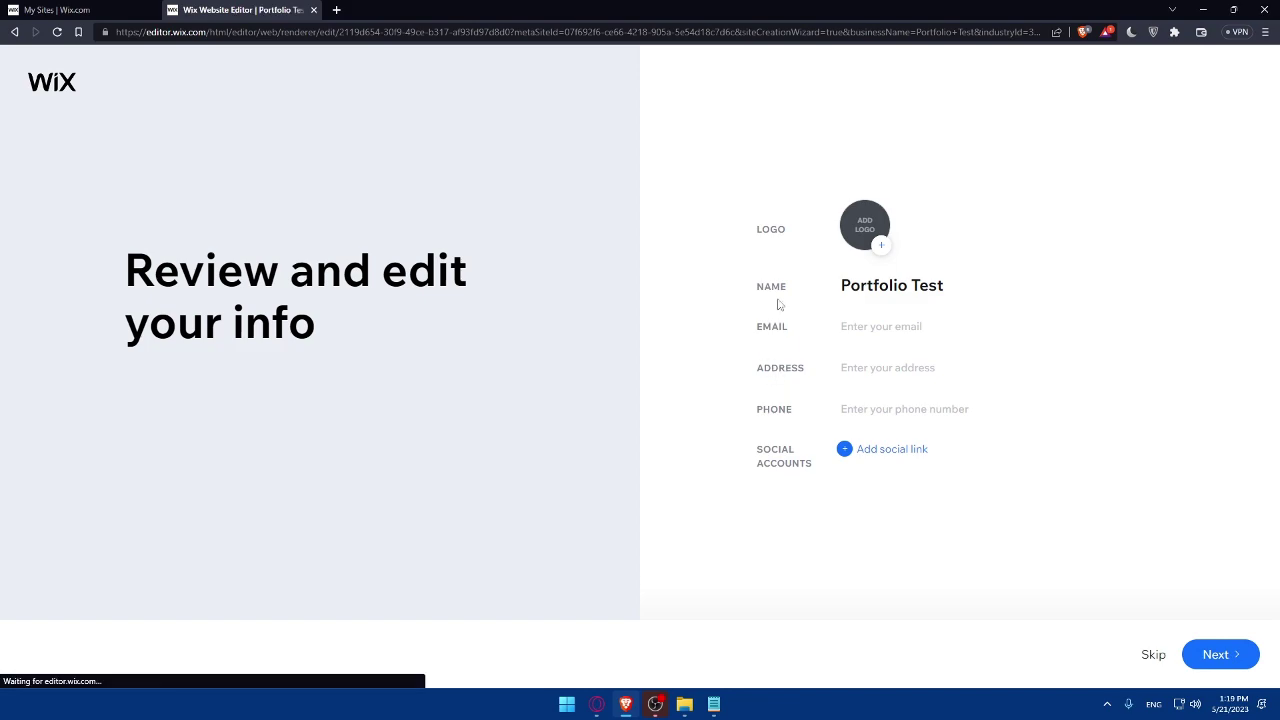
# - Use the frog image as the logo and autofill email, address and phone
pyautogui.click(880, 248)
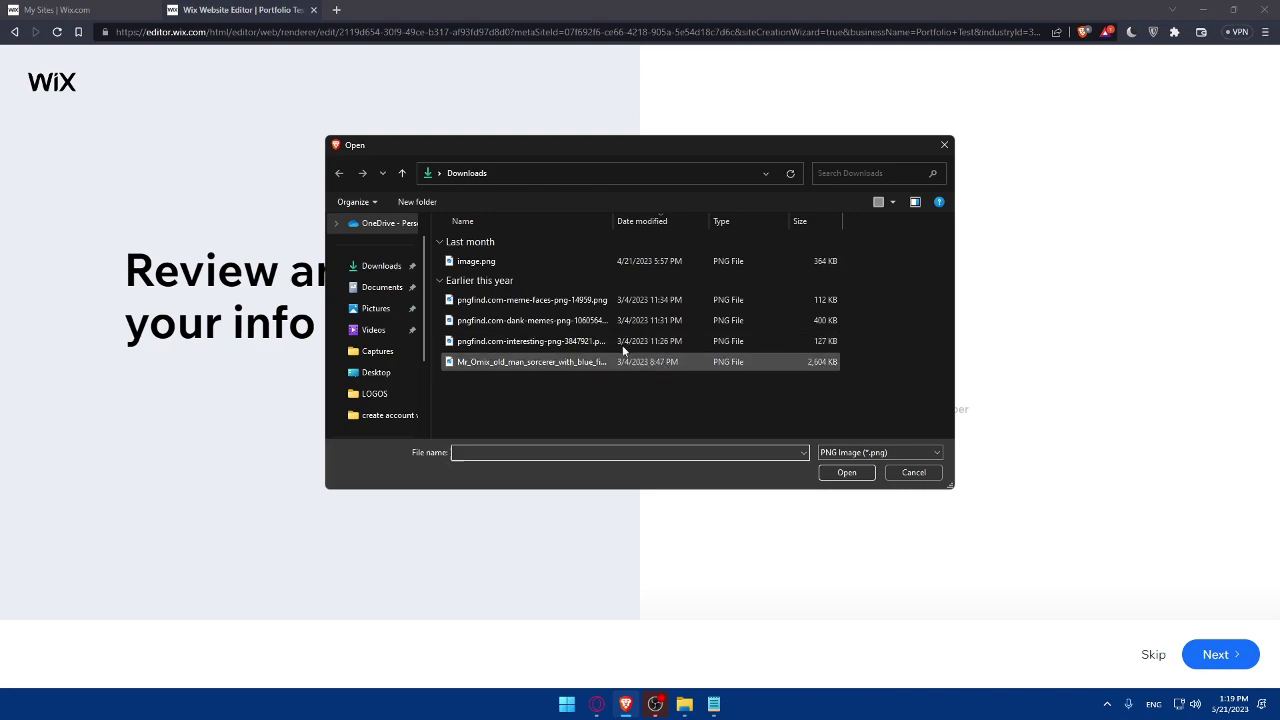
pyautogui.doubleClick(531, 346)
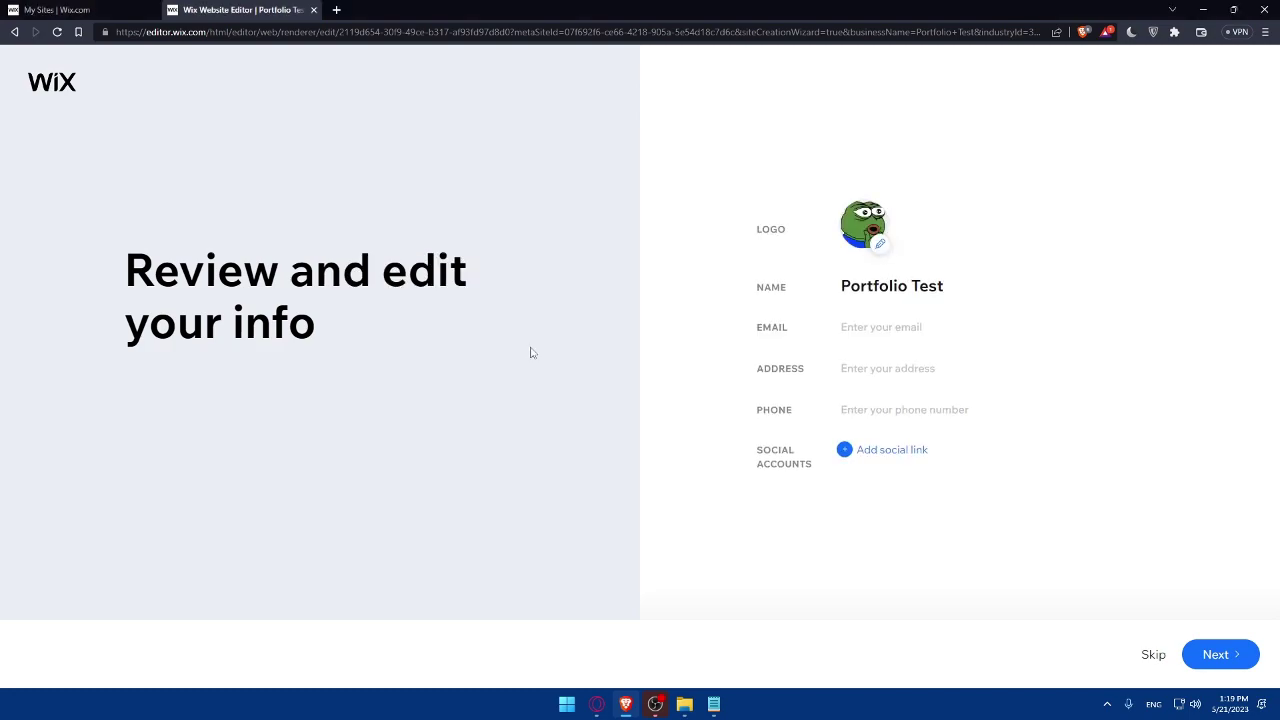
pyautogui.click(855, 340)
pyautogui.click(930, 352)
pyautogui.click(866, 372)
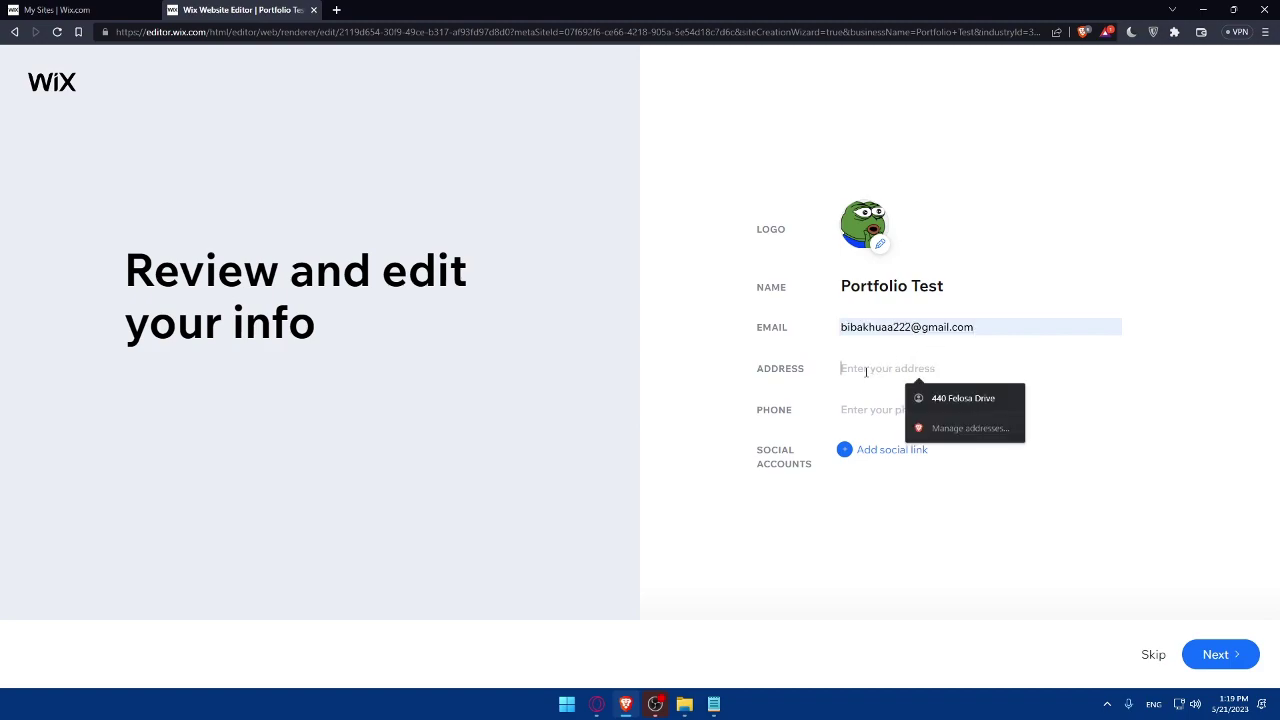
pyautogui.click(912, 396)
pyautogui.click(882, 410)
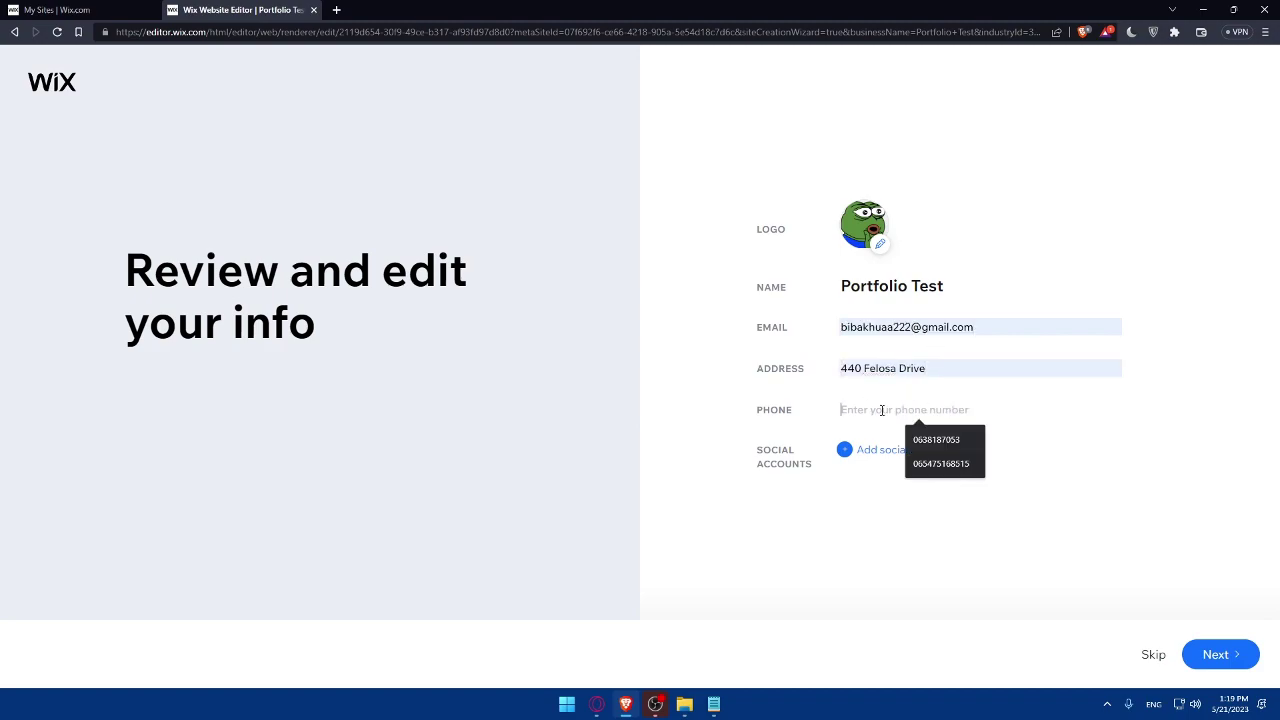
pyautogui.click(942, 464)
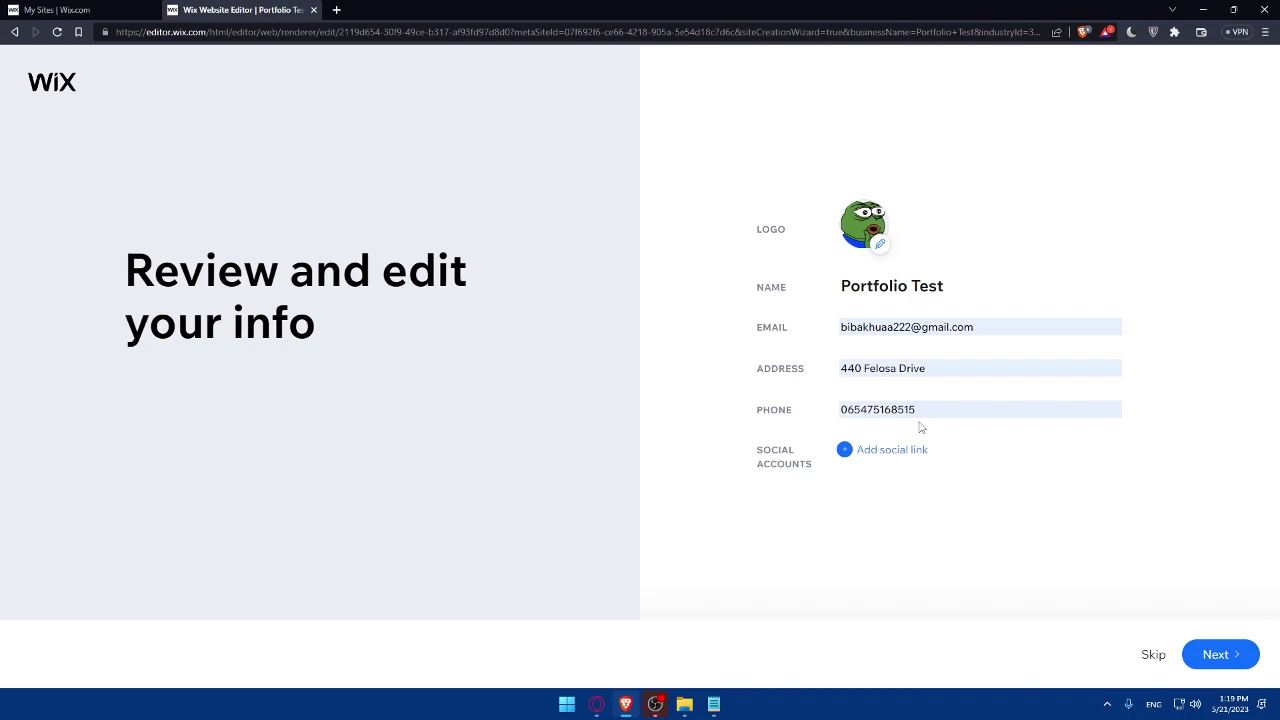
# - Add an Instagram social link, then continue to the theme page
pyautogui.click(870, 450)
pyautogui.moveTo(924, 456)
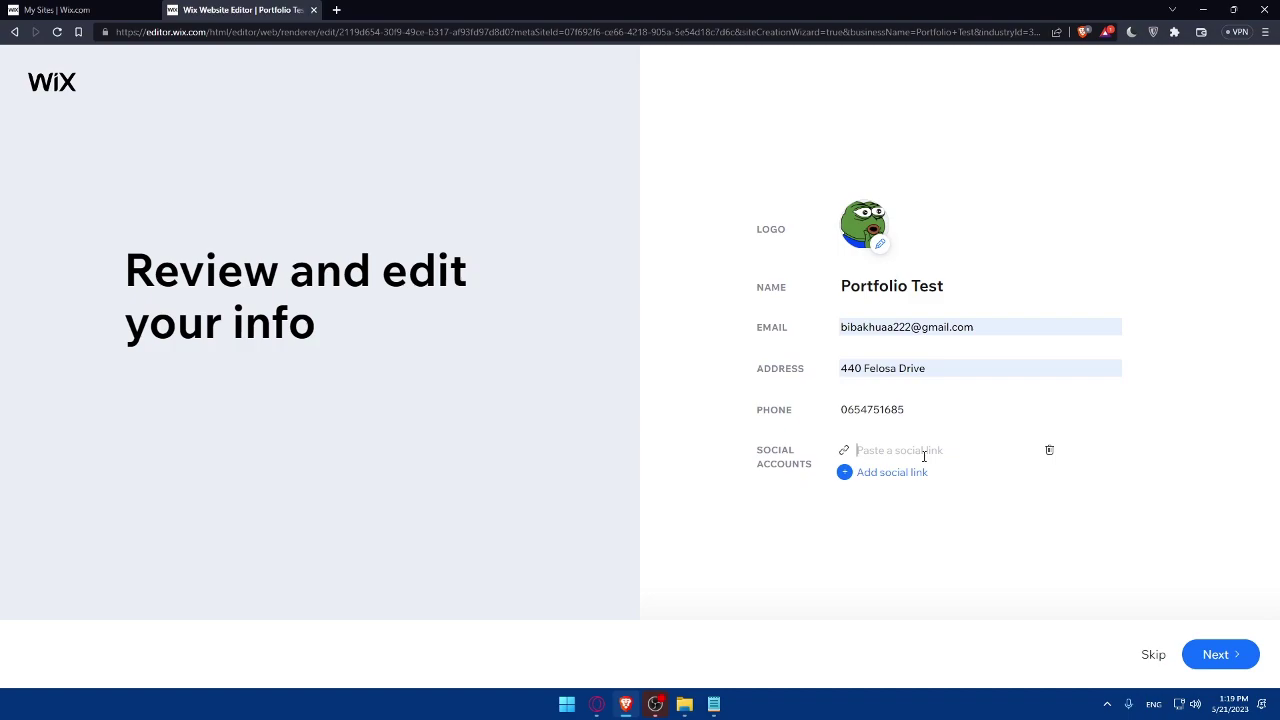
pyautogui.write('www.')
pyautogui.write('instagram.com/')
pyautogui.write('test')
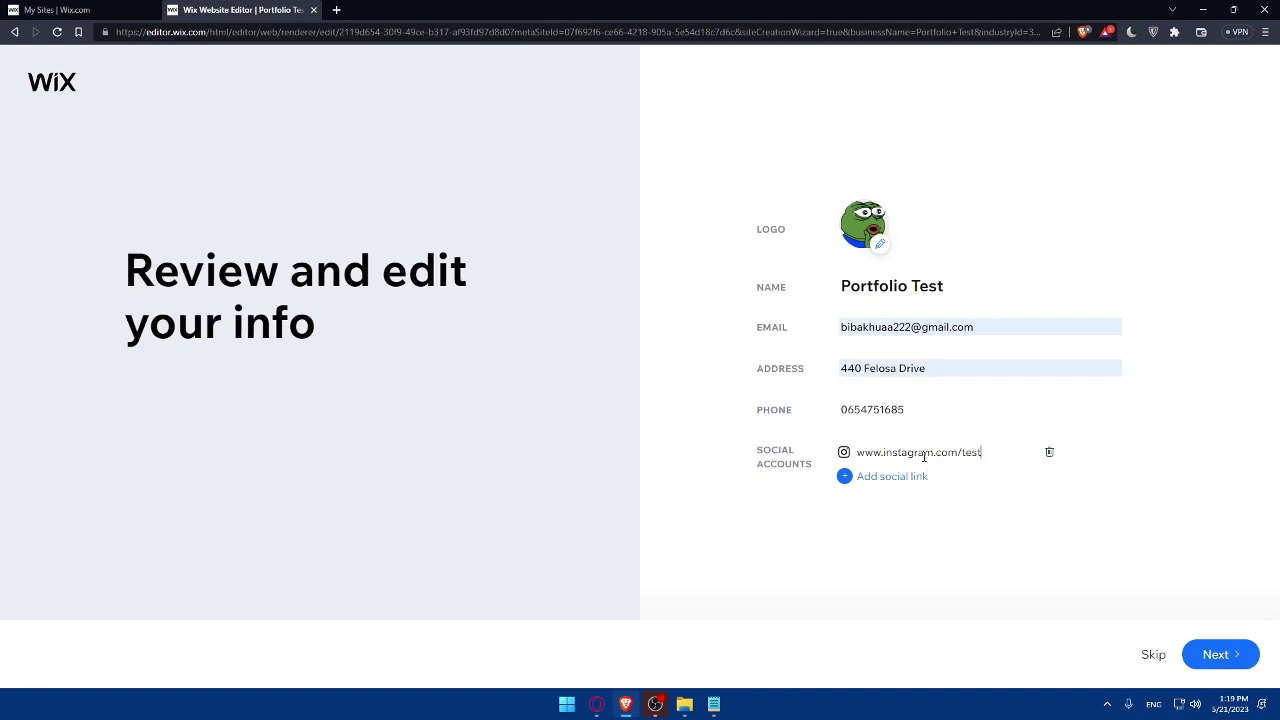
pyautogui.moveTo(982, 452); pyautogui.dragTo(962, 452)
pyautogui.click(1087, 437)
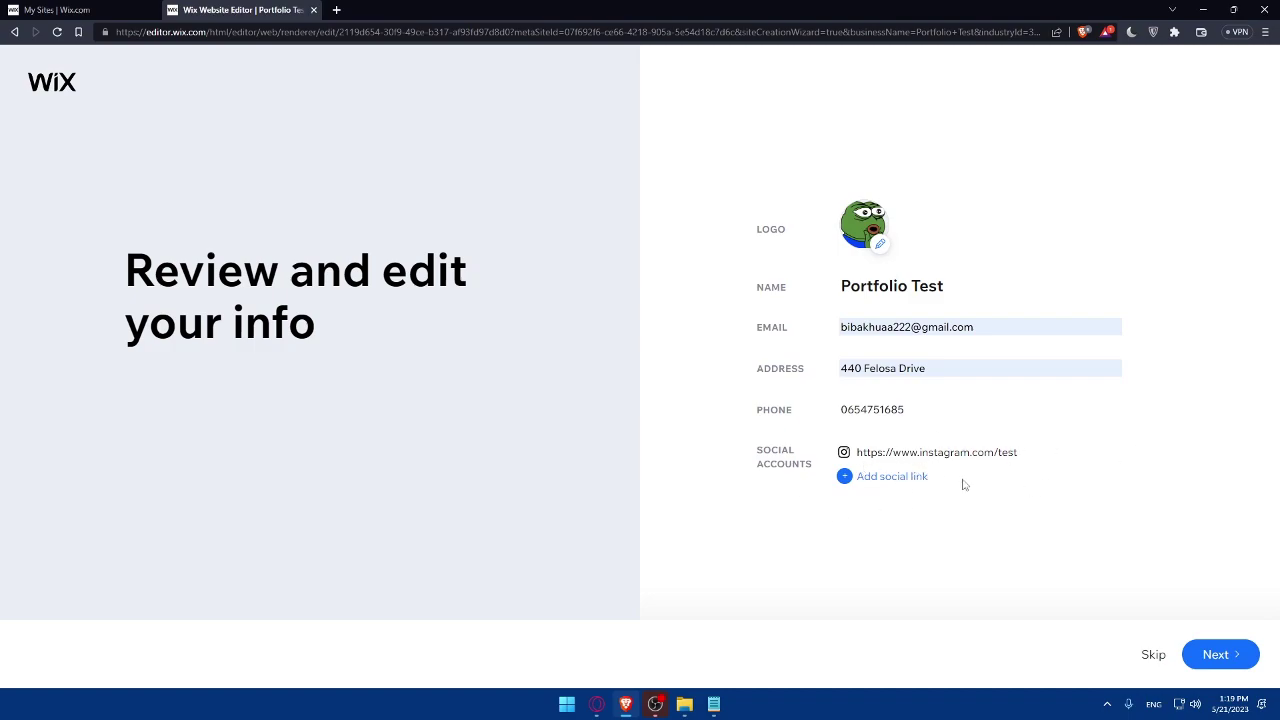
pyautogui.click(853, 478)
pyautogui.click(1048, 480)
pyautogui.click(1218, 654)
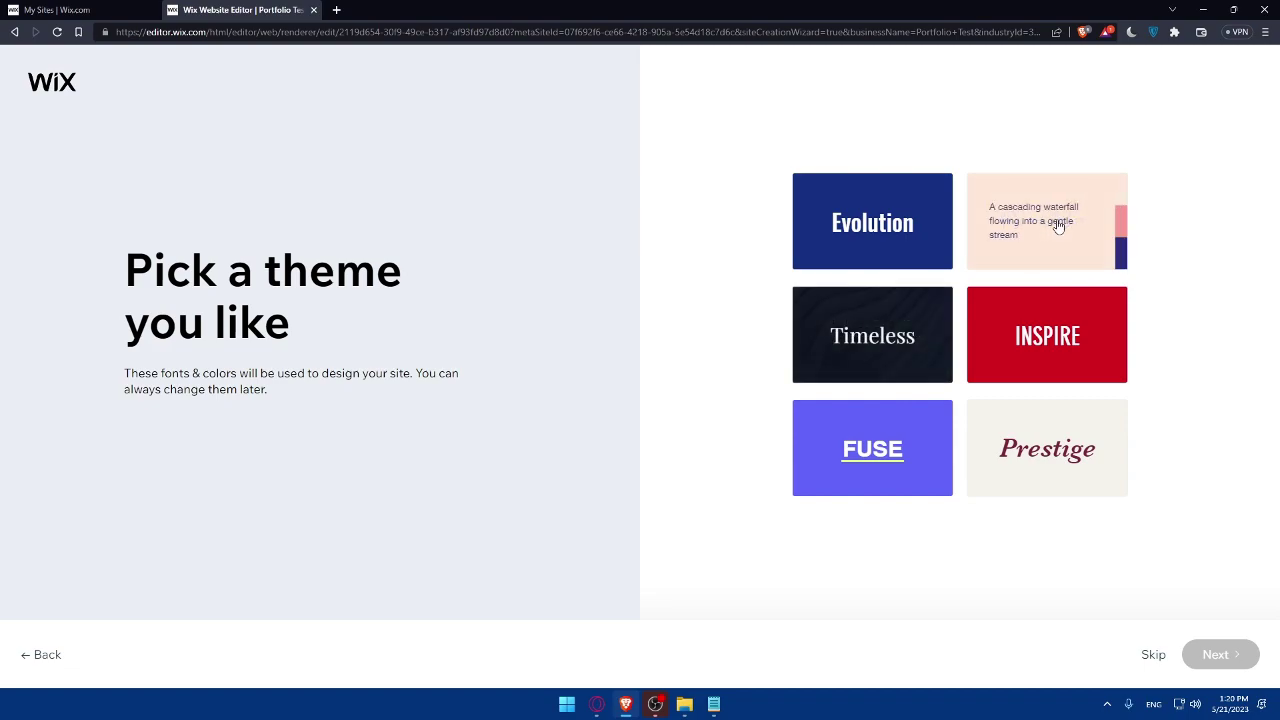
# - Pick the Timeless theme and continue to homepage designs
pyautogui.click(908, 340)
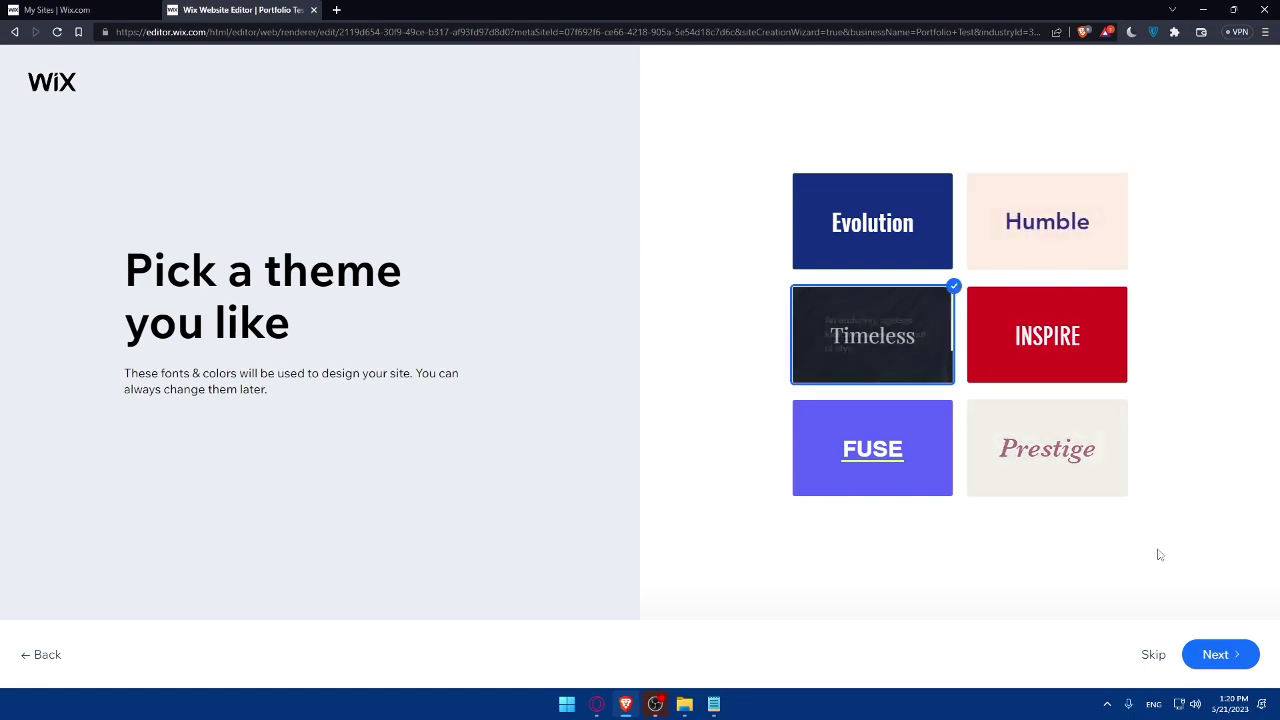
pyautogui.click(1226, 656)
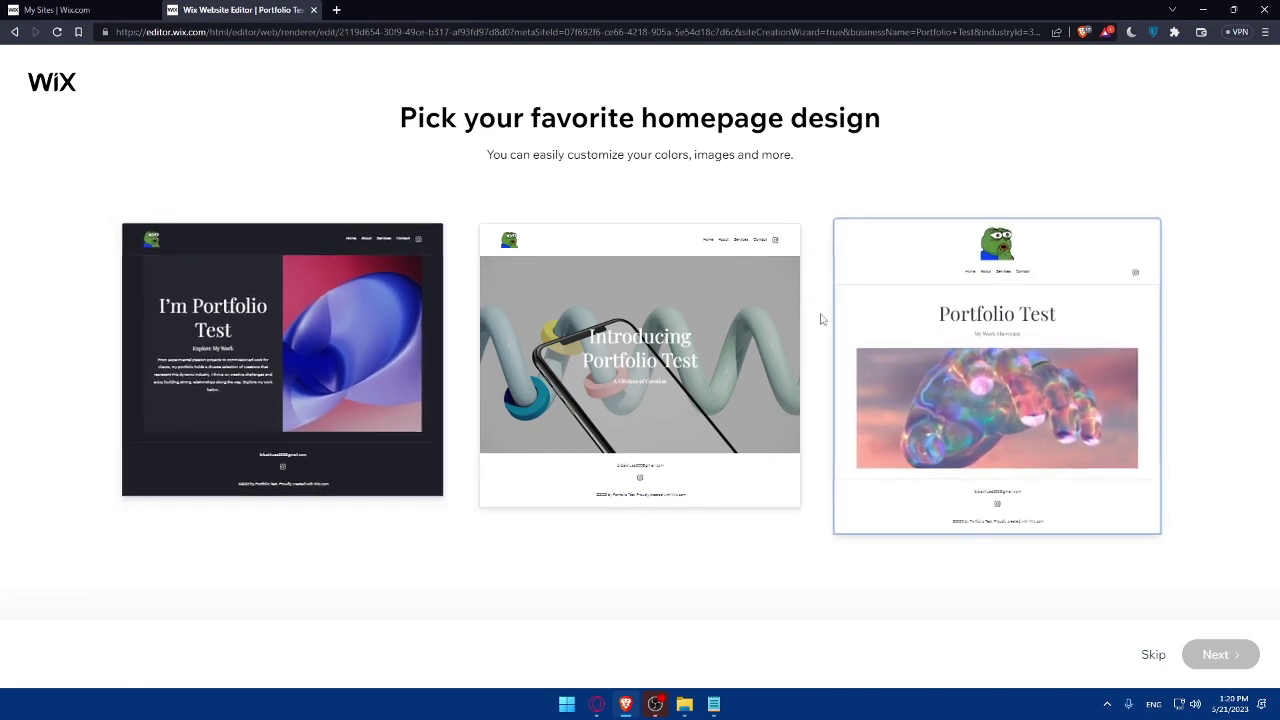
# - Select the dark homepage design with blue abstract artwork and continue
pyautogui.click(300, 300)
pyautogui.click(1218, 657)
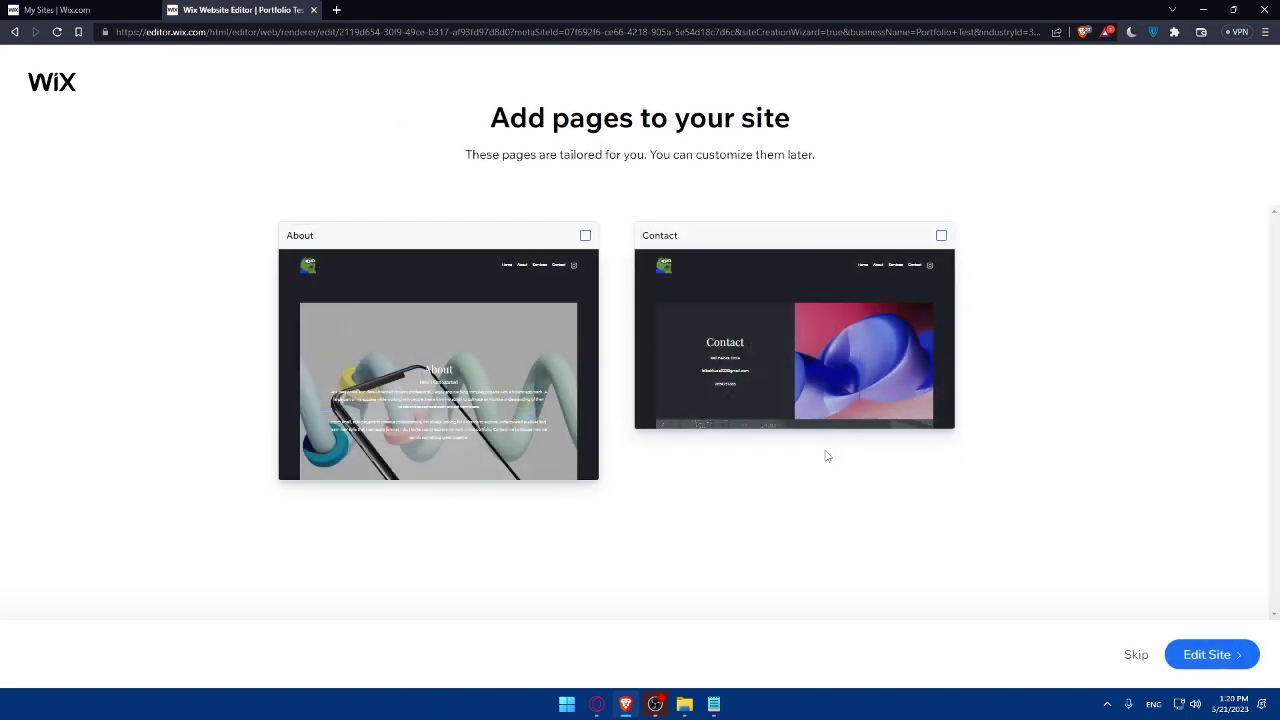
# - Include the About and Contact pages, then open the site in the editor
pyautogui.click(575, 274)
pyautogui.click(812, 267)
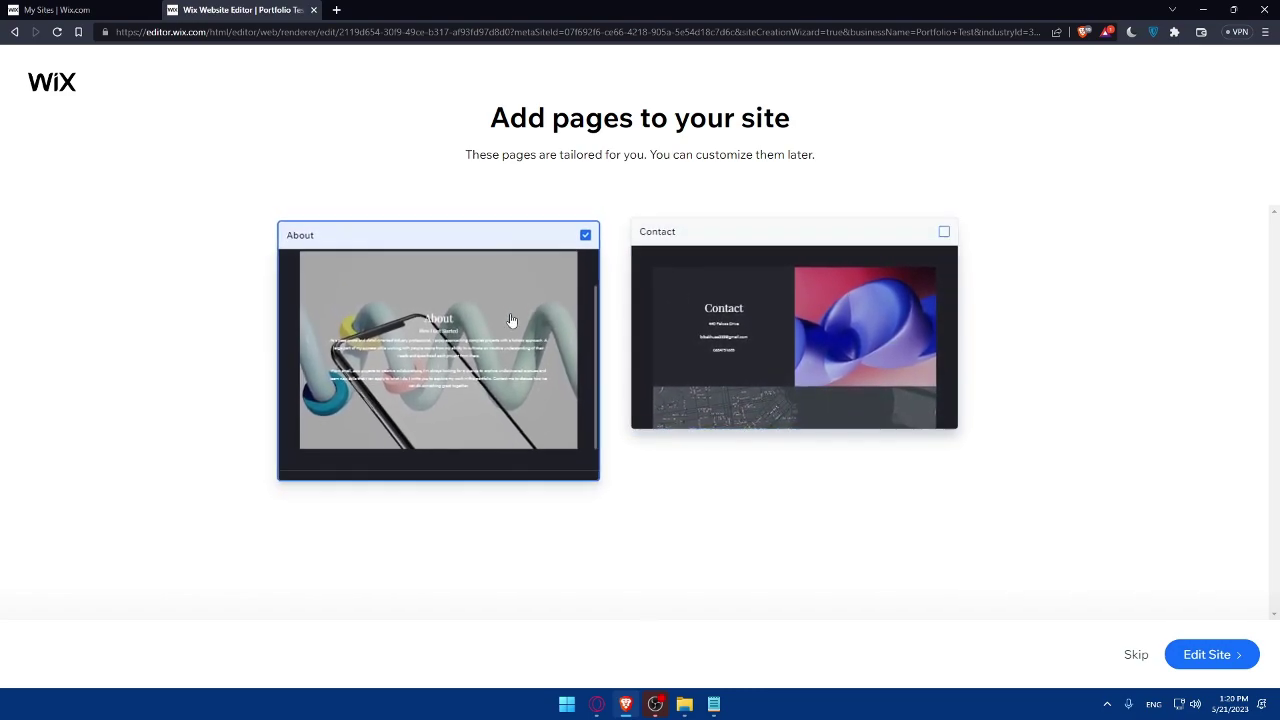
pyautogui.click(883, 257)
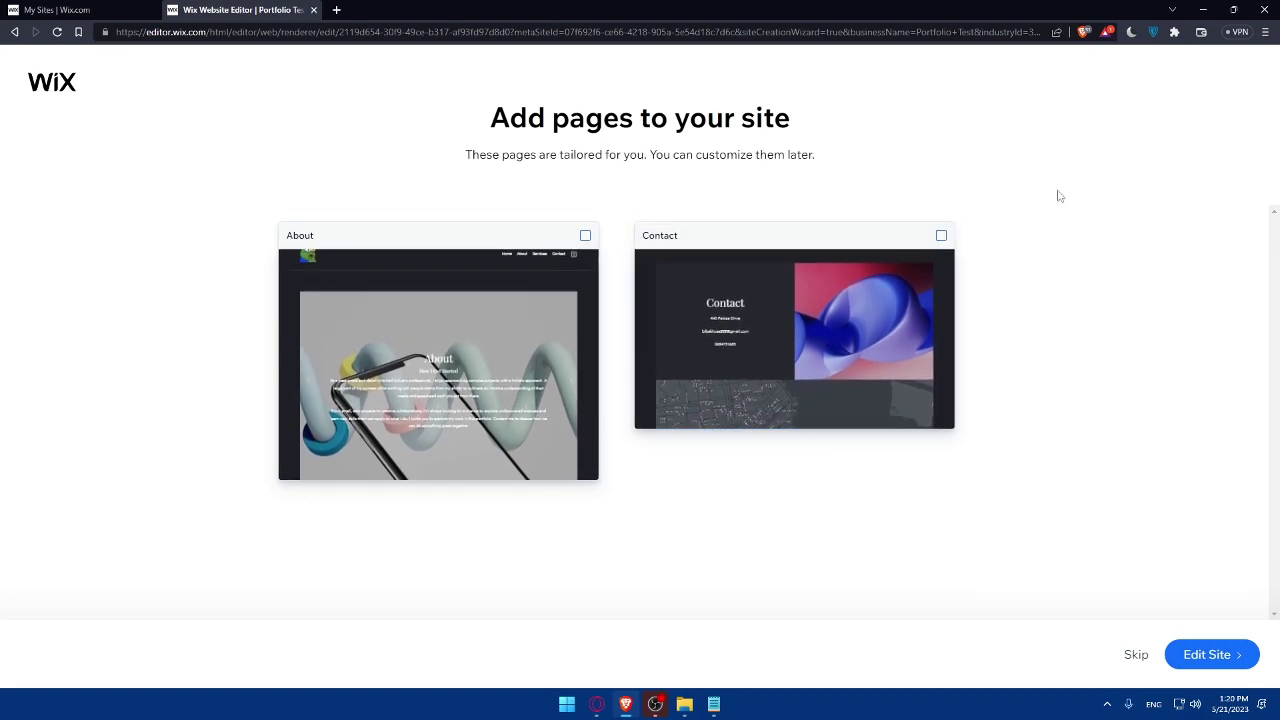
pyautogui.click(552, 306)
pyautogui.click(654, 289)
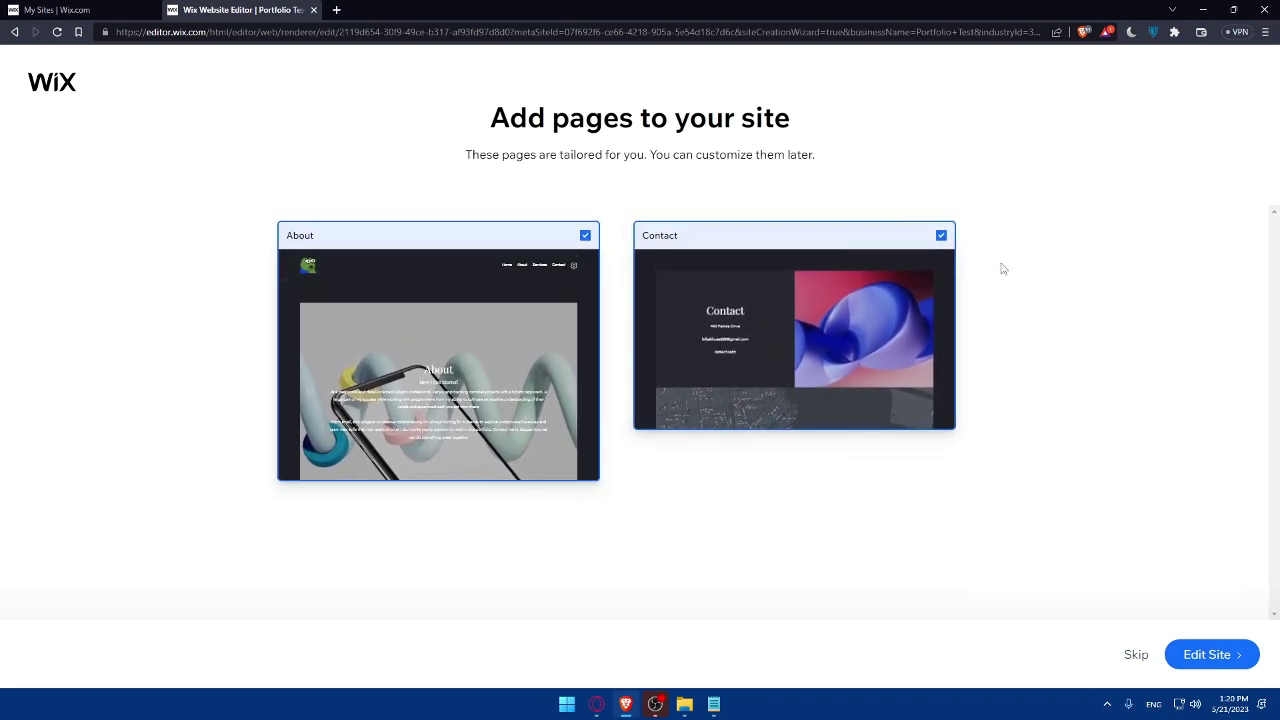
pyautogui.click(948, 260)
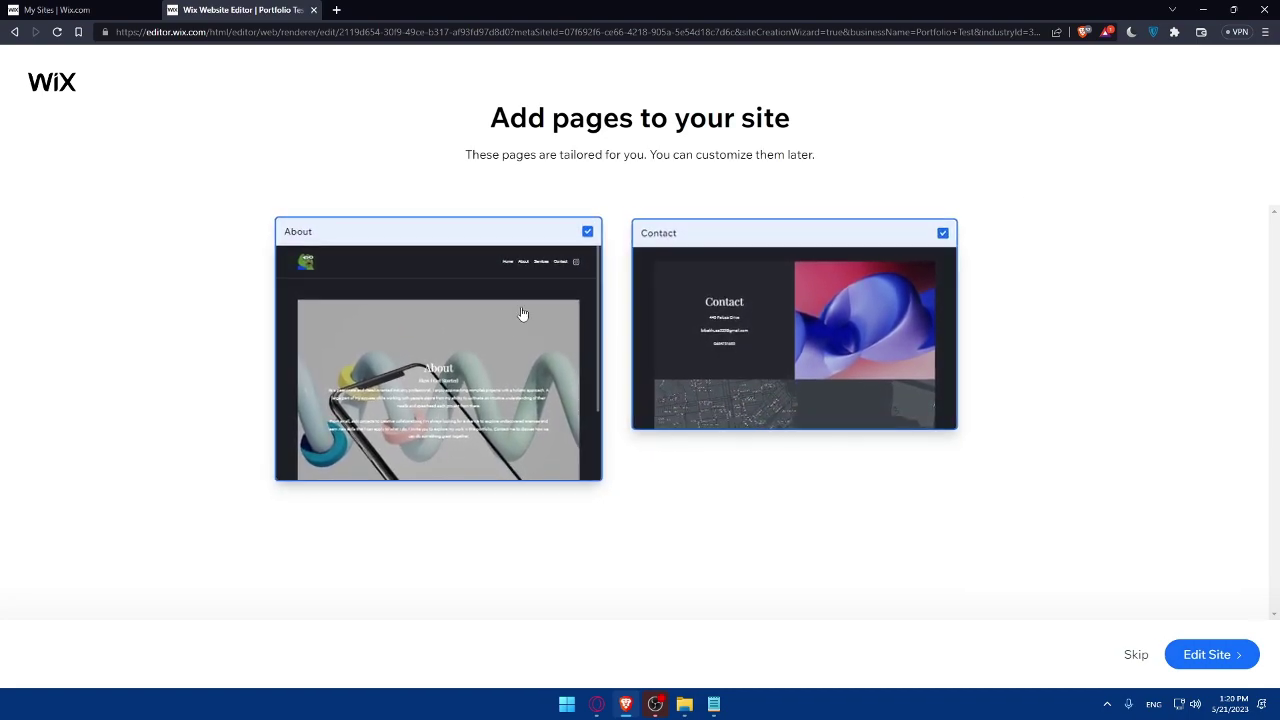
pyautogui.click(720, 331)
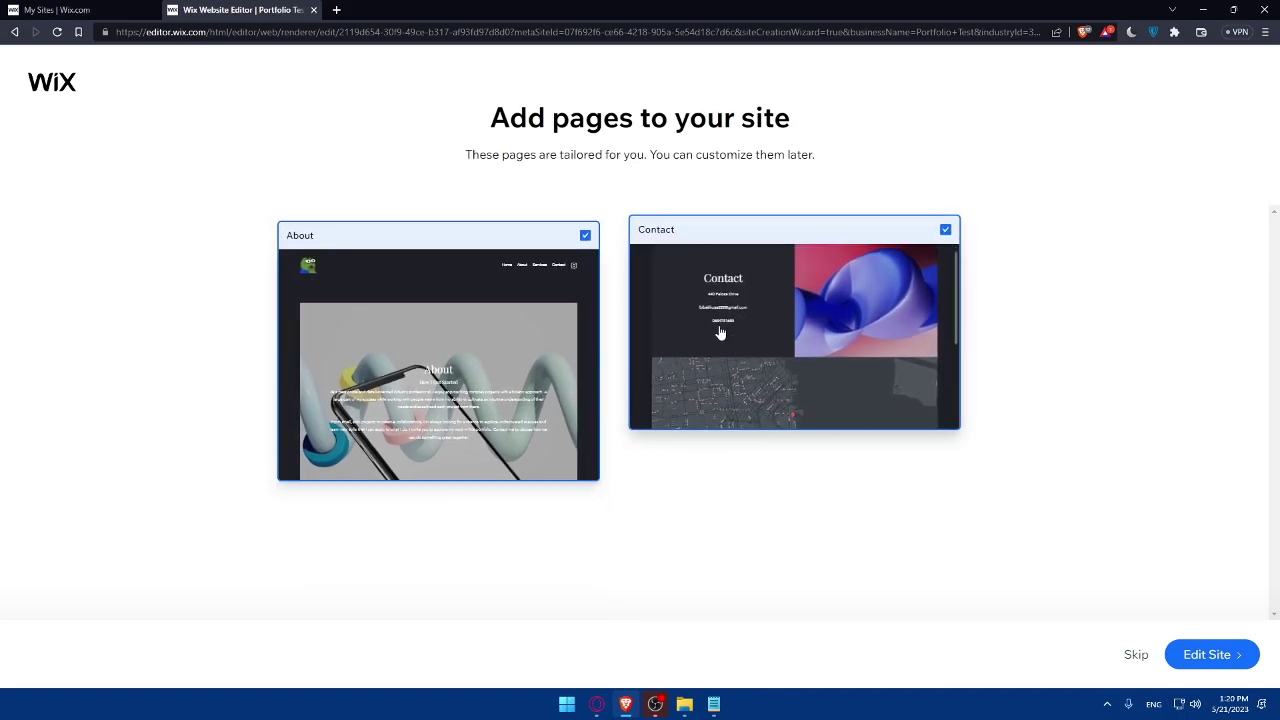
pyautogui.click(1209, 655)
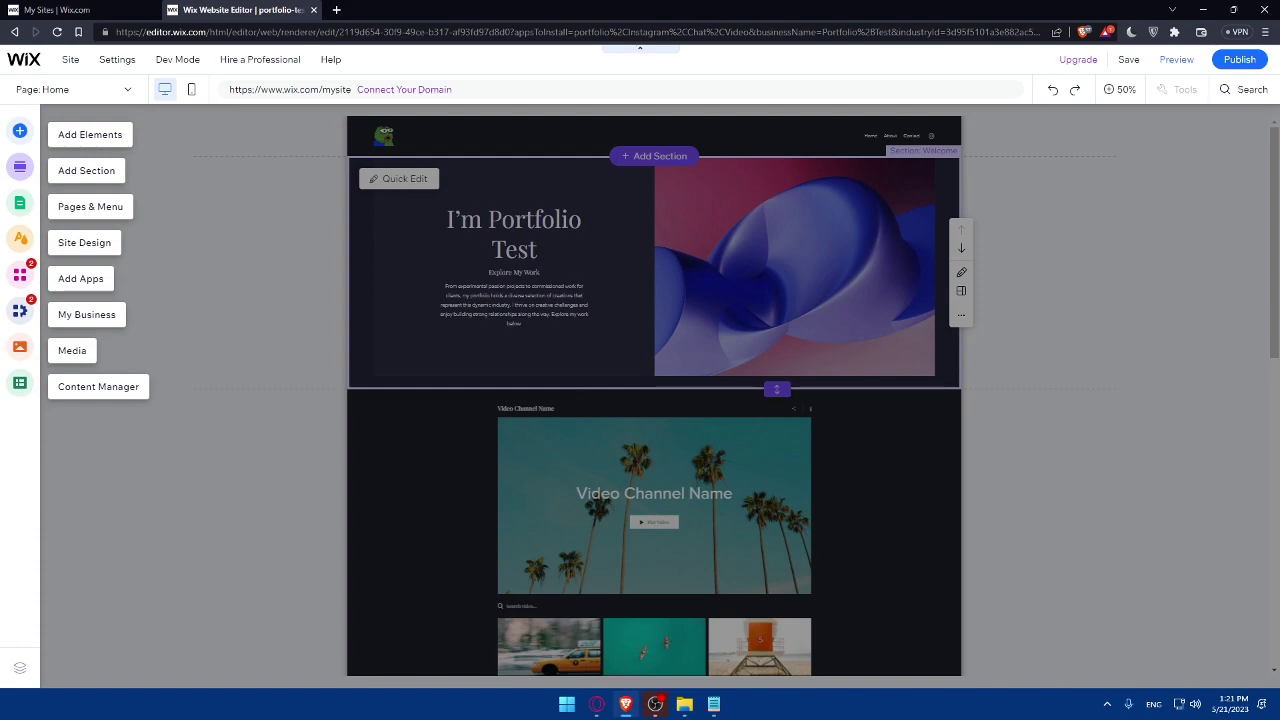
pyautogui.click(22, 131)
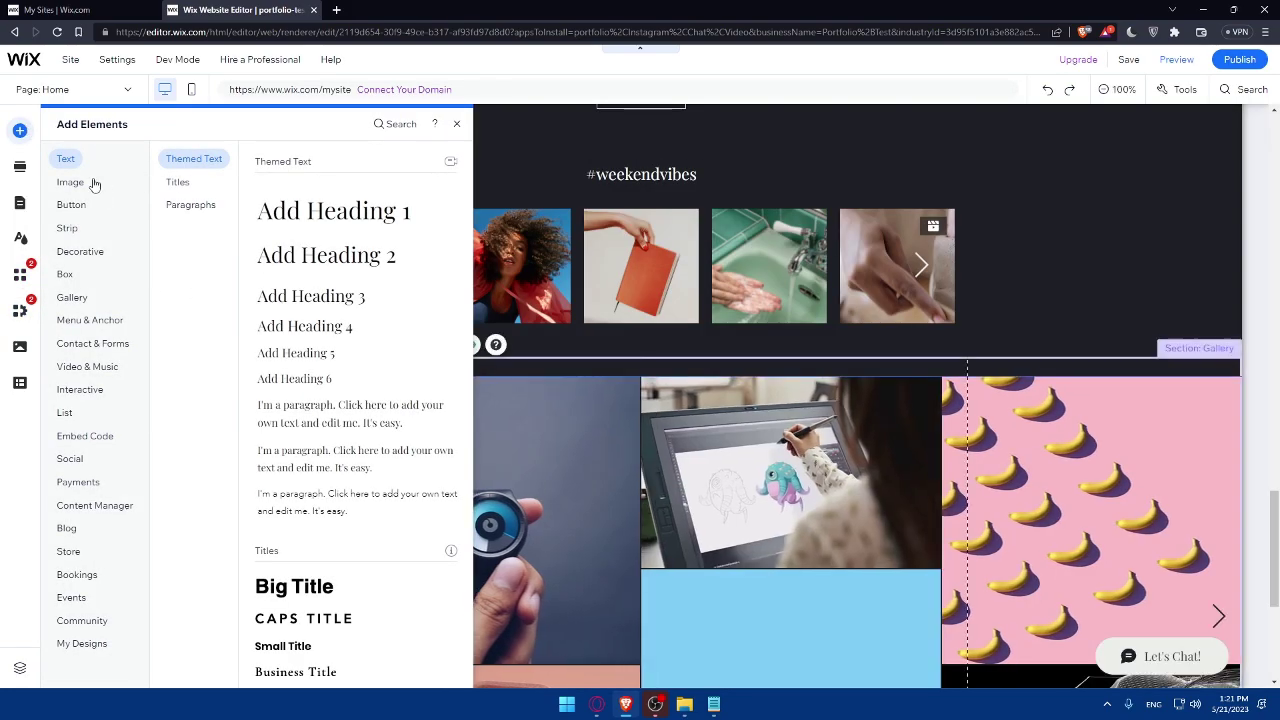
pyautogui.click(70, 183)
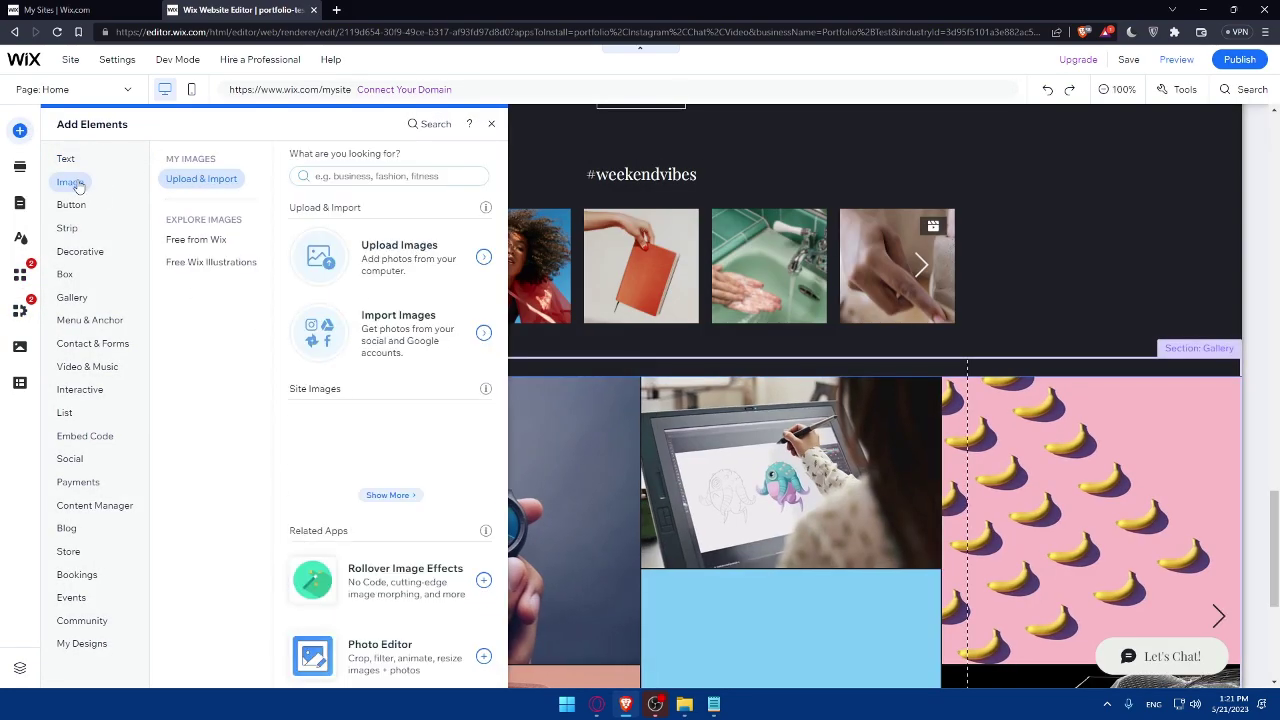
pyautogui.click(70, 182)
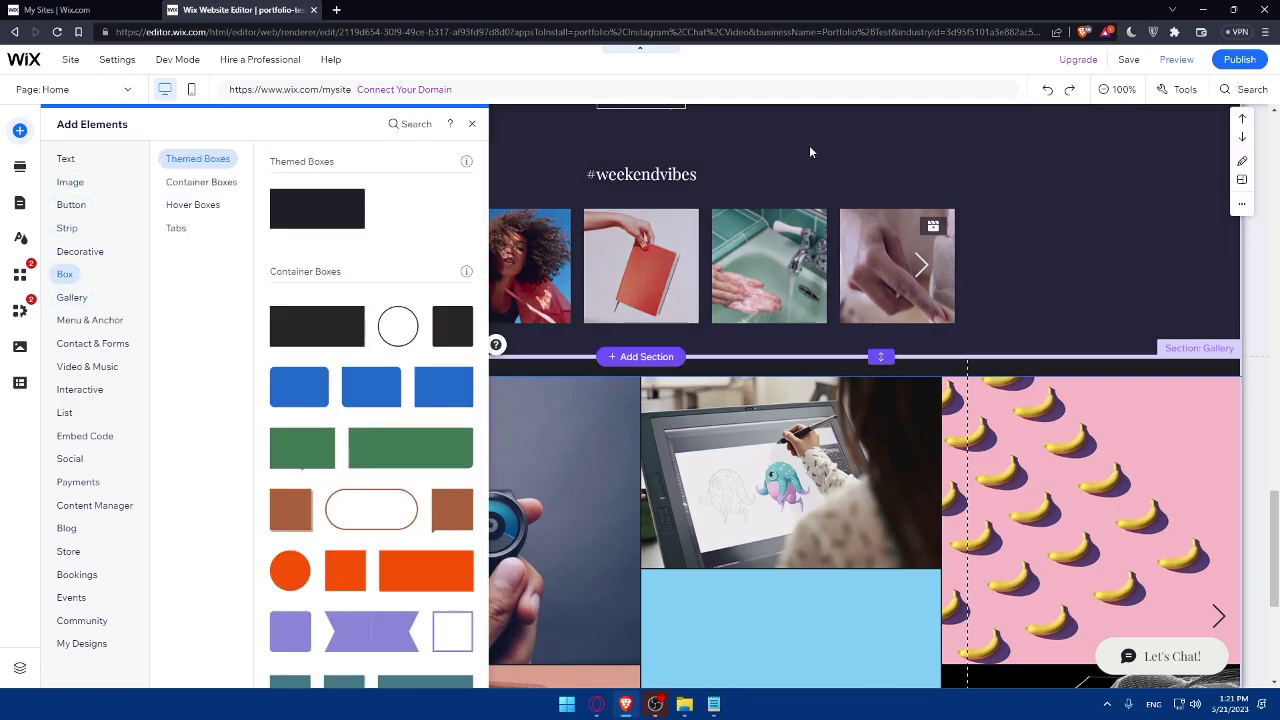
pyautogui.click(992, 175)
pyautogui.scroll(-10, 485, 280)
pyautogui.scroll(3, 485, 287)
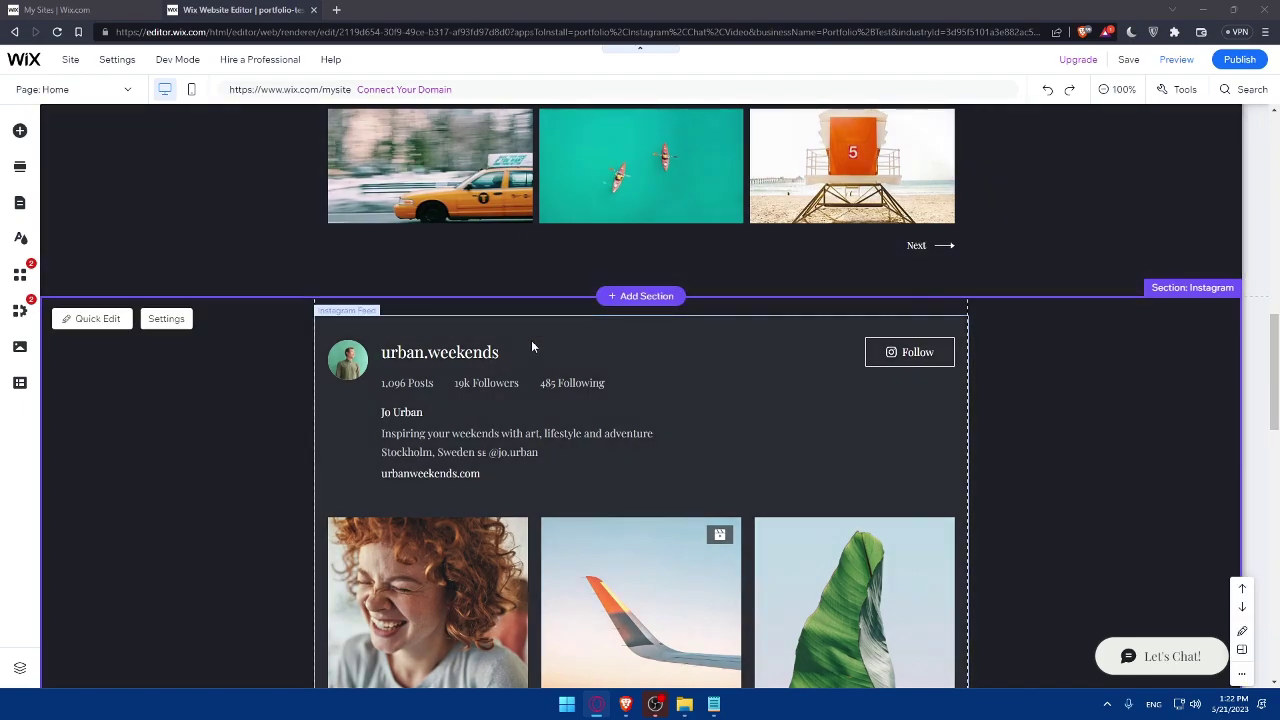
pyautogui.moveTo(640, 430)
pyautogui.scroll(-5, 597, 425)
pyautogui.scroll(-1, 594, 420)
pyautogui.scroll(-3, 594, 415)
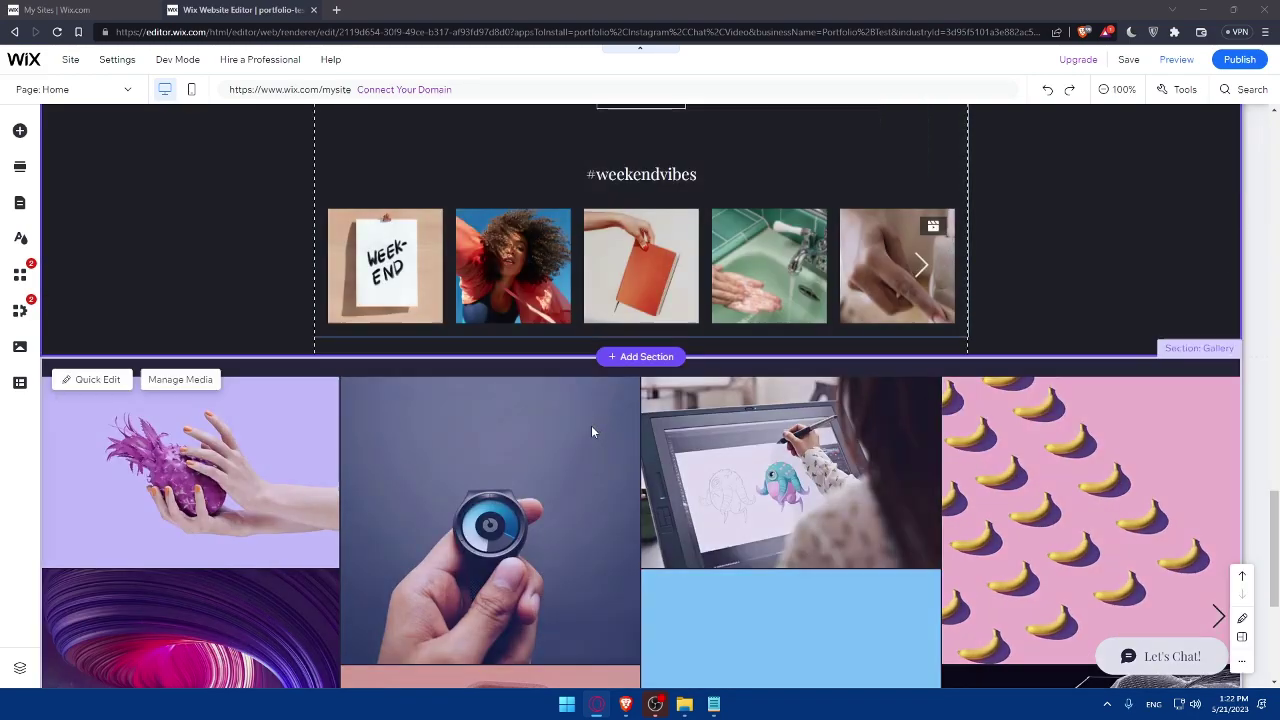
pyautogui.scroll(-5, 591, 431)
pyautogui.scroll(10, 591, 431)
pyautogui.scroll(5, 591, 431)
pyautogui.scroll(5, 598, 430)
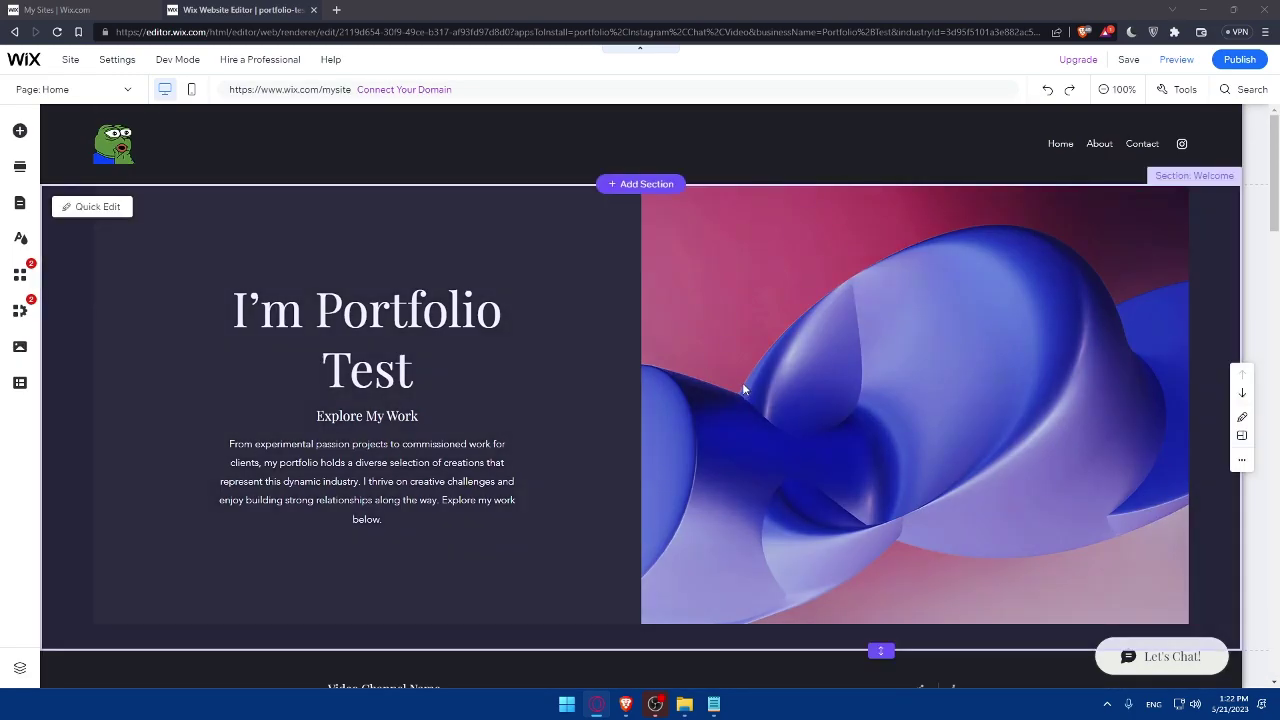
pyautogui.scroll(-3, 745, 360)
pyautogui.scroll(-1, 748, 340)
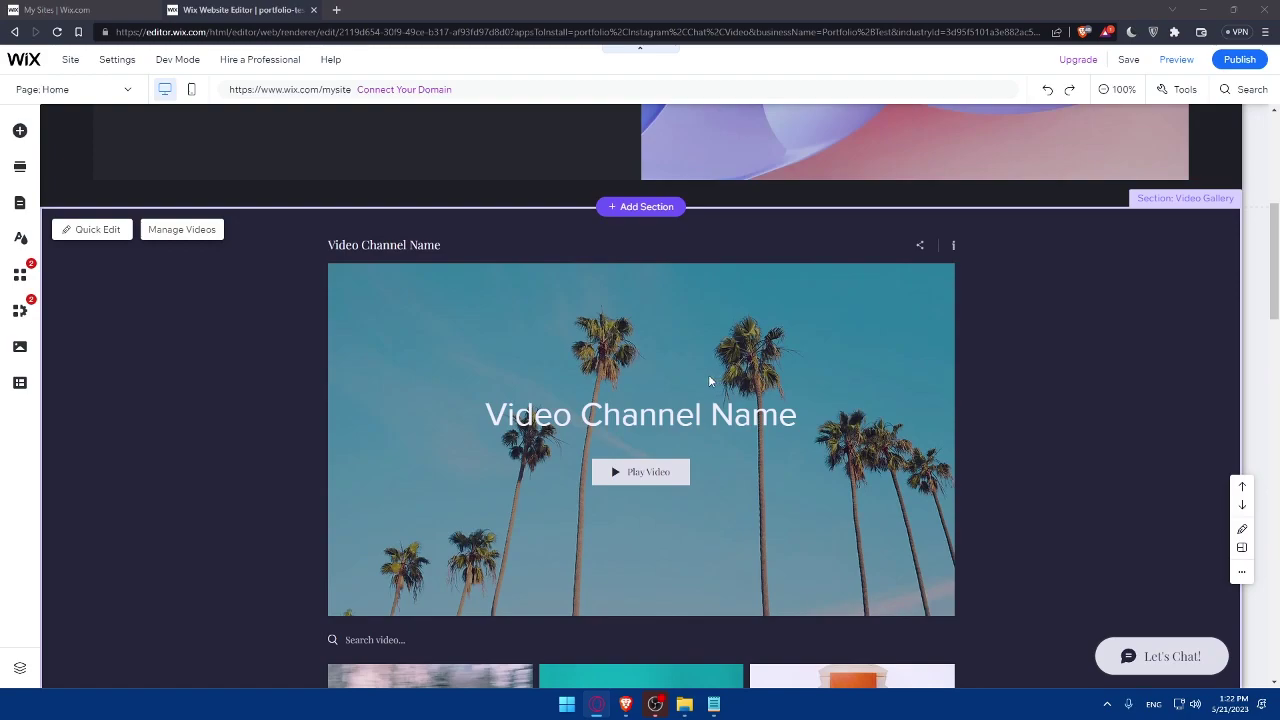
pyautogui.scroll(-3, 615, 332)
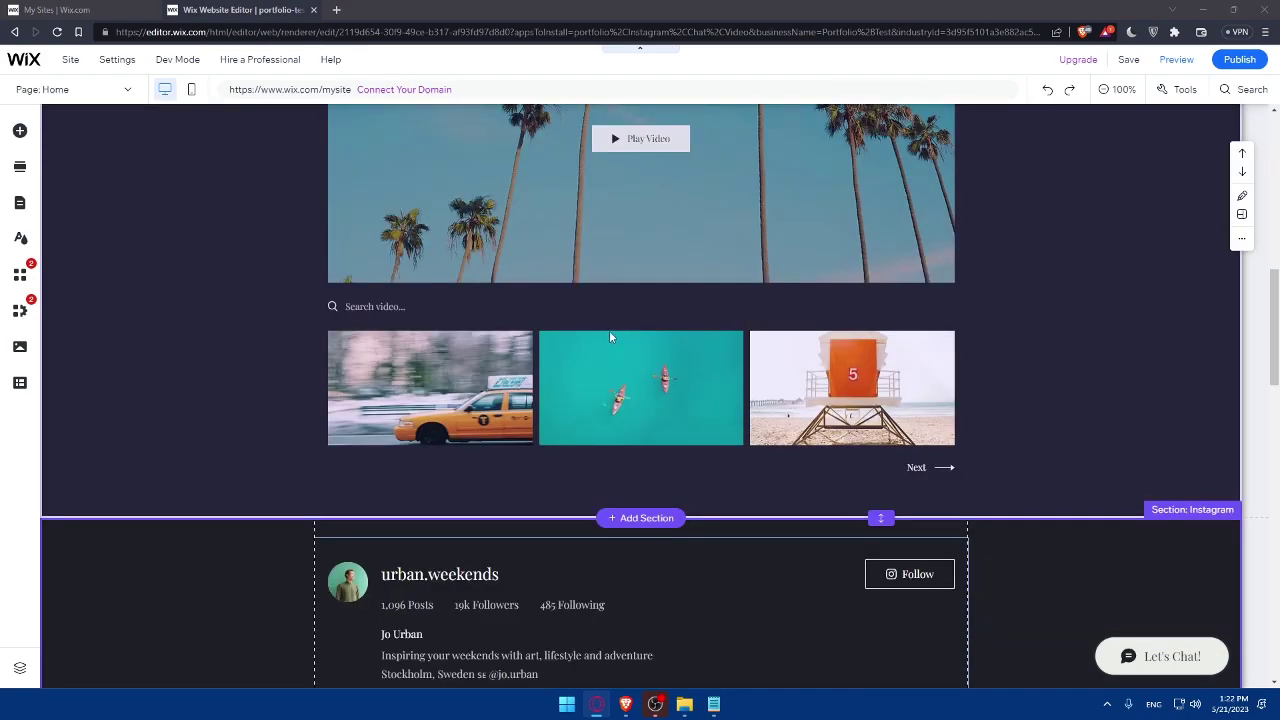
pyautogui.scroll(-4, 588, 345)
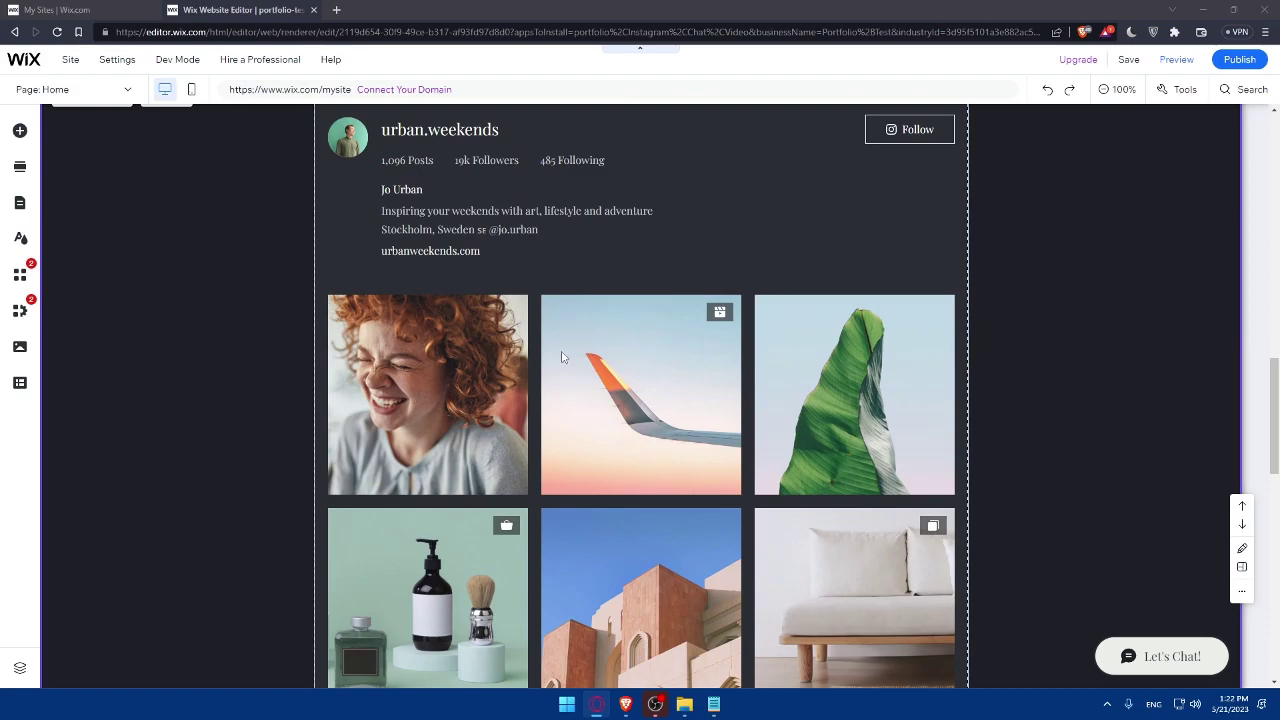
pyautogui.scroll(-3, 561, 357)
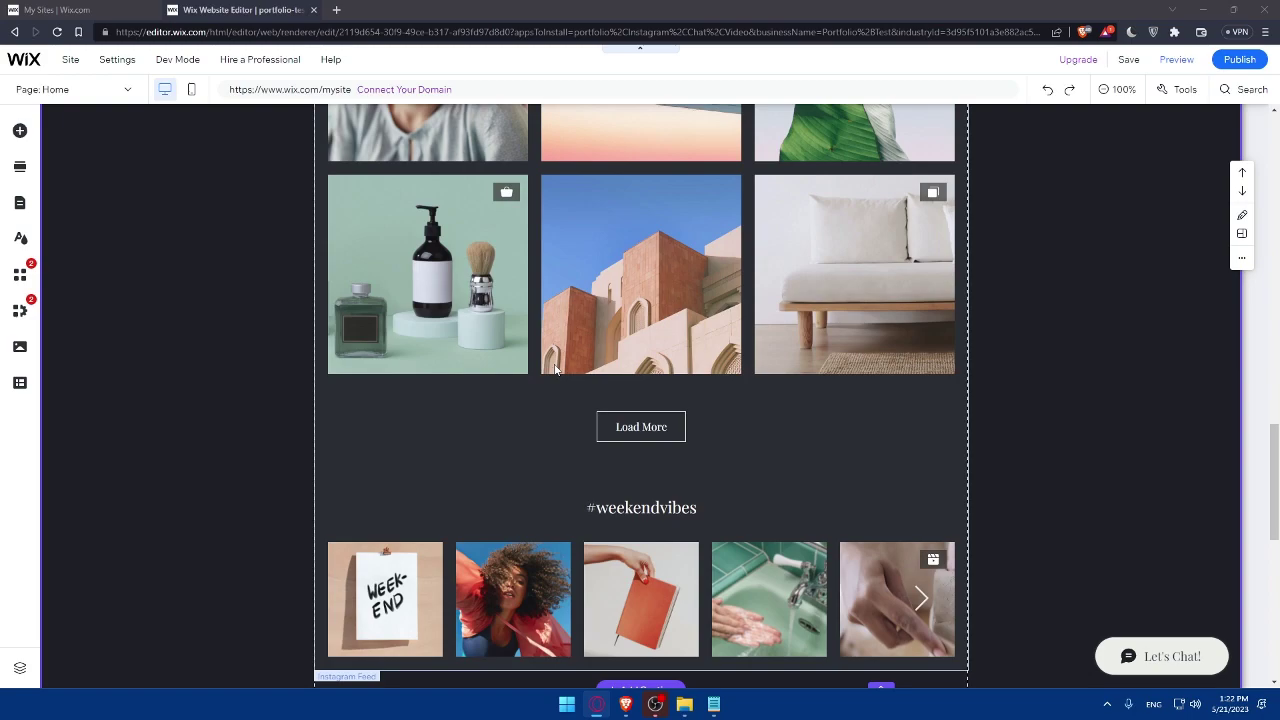
pyautogui.scroll(-4, 545, 345)
pyautogui.scroll(-2, 543, 345)
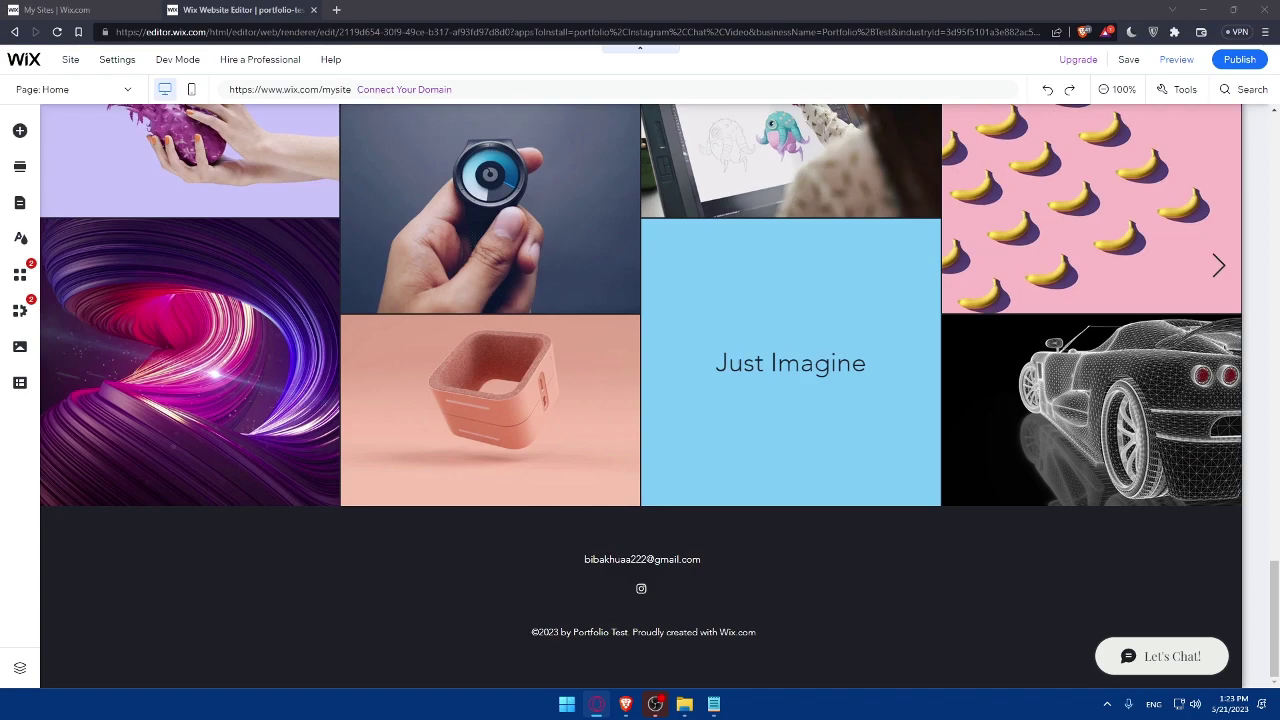
pyautogui.scroll(5, 581, 258)
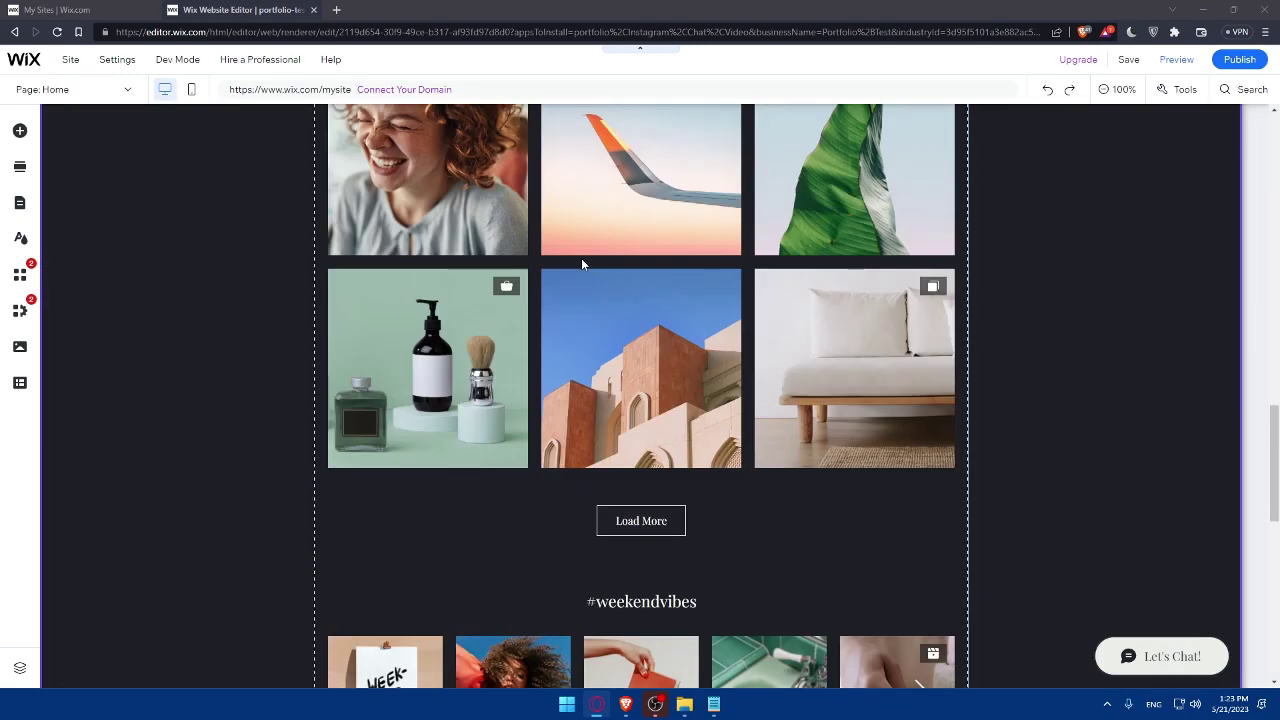
pyautogui.scroll(5, 581, 258)
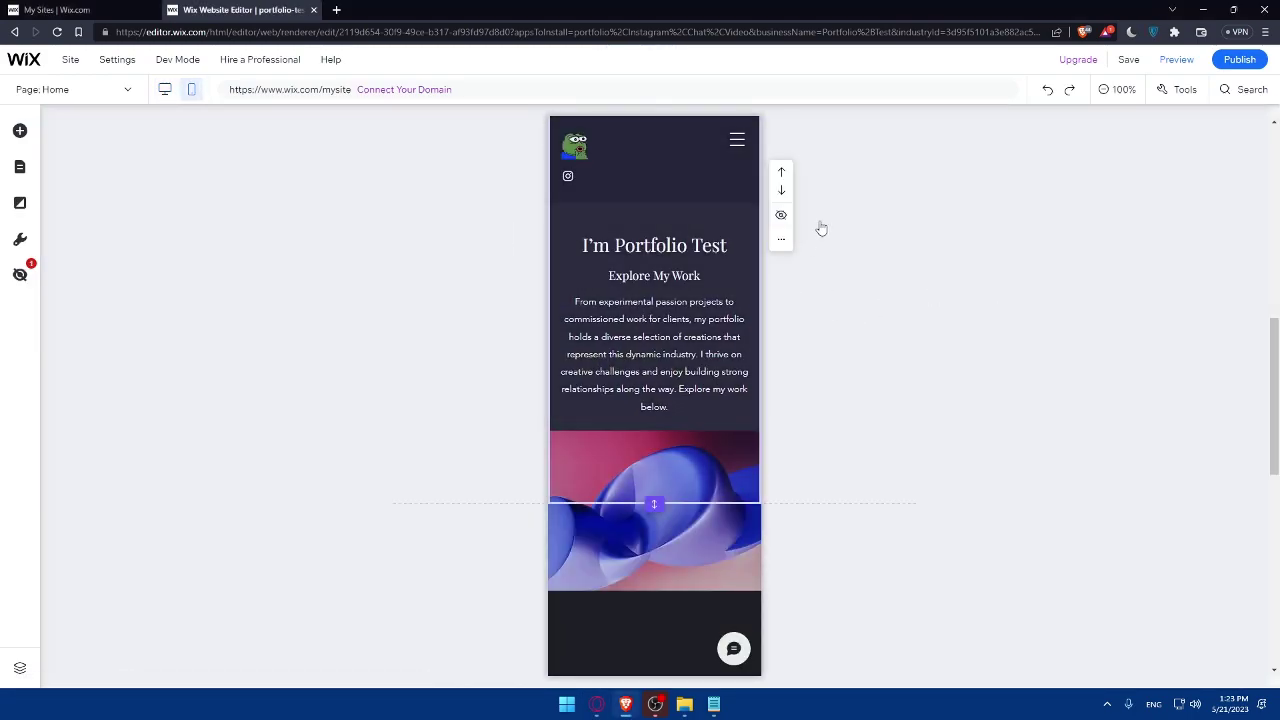
# - Scroll the mobile home page canvas down to the photo gallery and footer
pyautogui.scroll(-6, 755, 270)
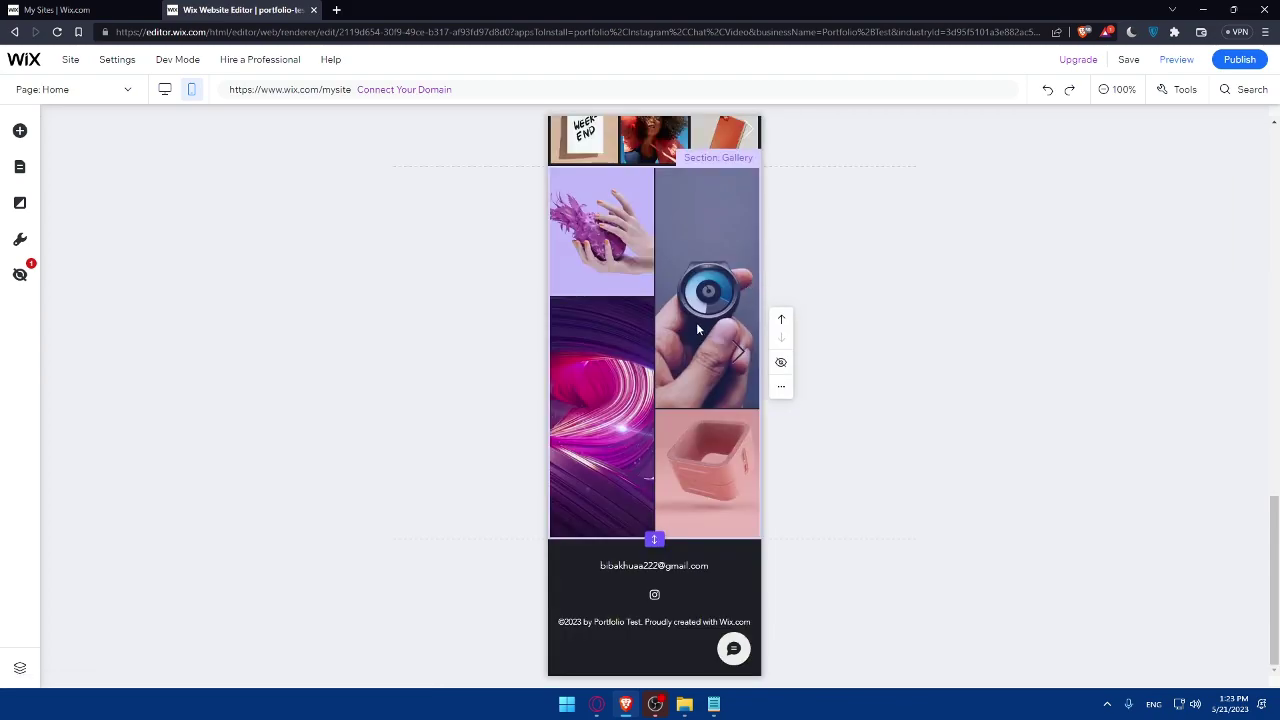
pyautogui.scroll(10, 696, 322)
pyautogui.scroll(-5, 694, 323)
pyautogui.scroll(5, 690, 322)
pyautogui.scroll(-9, 687, 322)
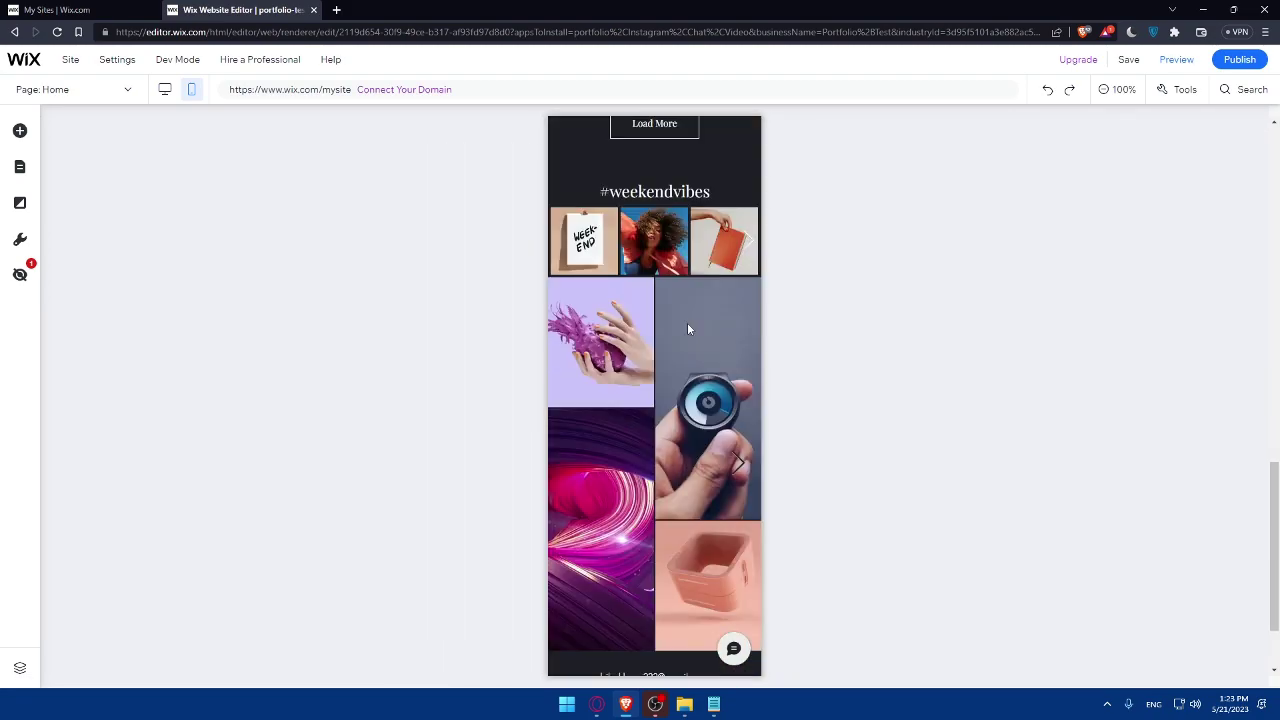
pyautogui.scroll(-2, 690, 325)
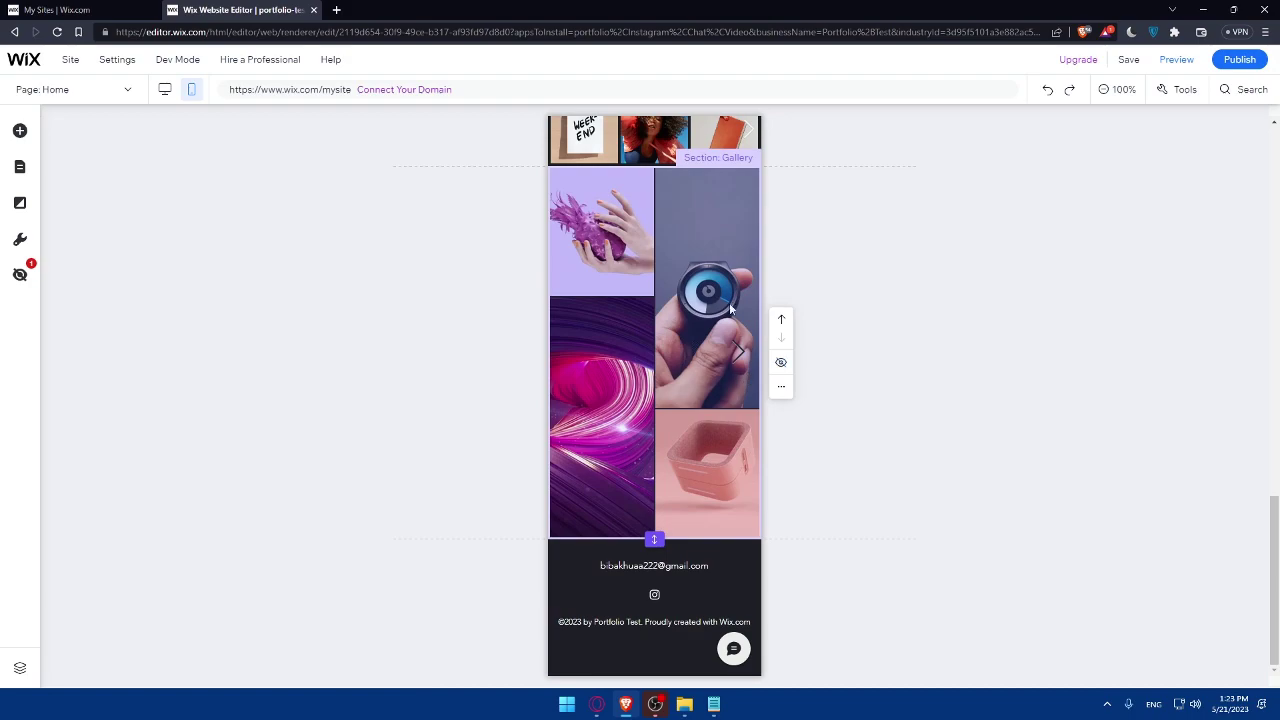